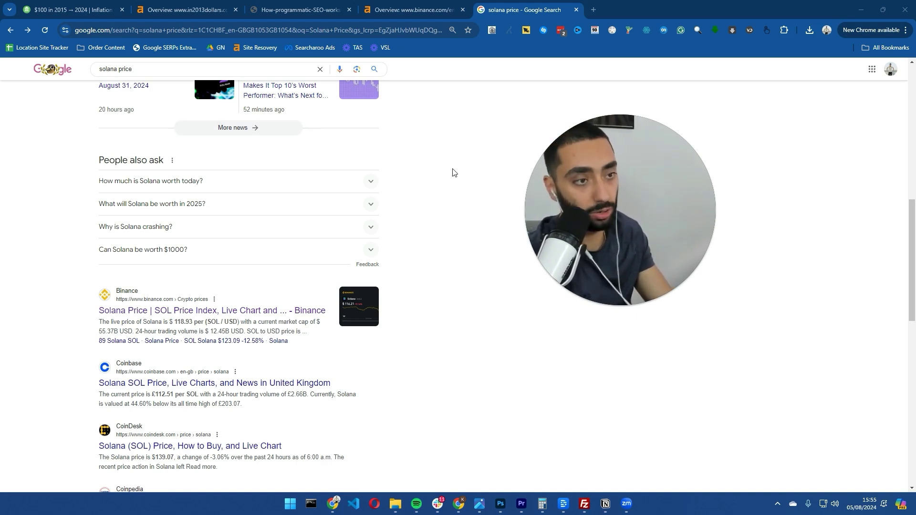
Advance the Canva presentation to the Ecom Store slide showing growth from 7.5K to 30K+ visits.
left_click_drag(588, 168, 716, 136)
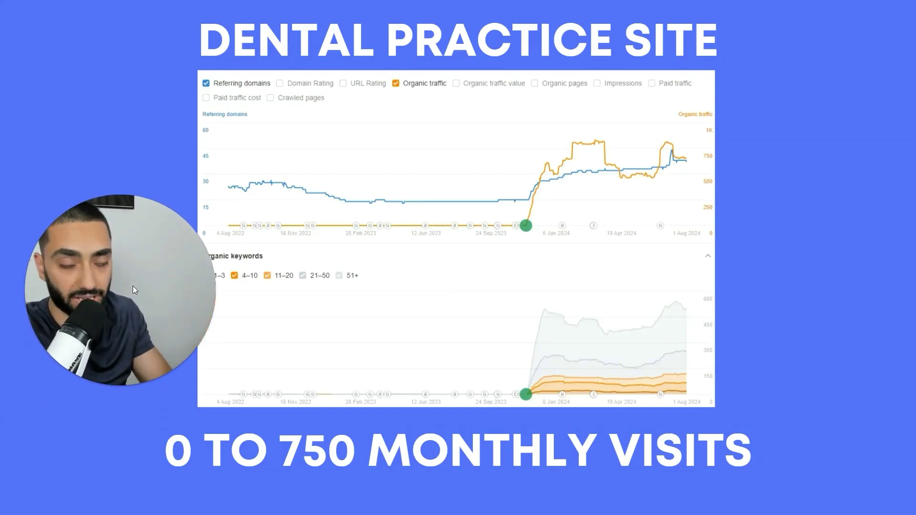
left_click(239, 288)
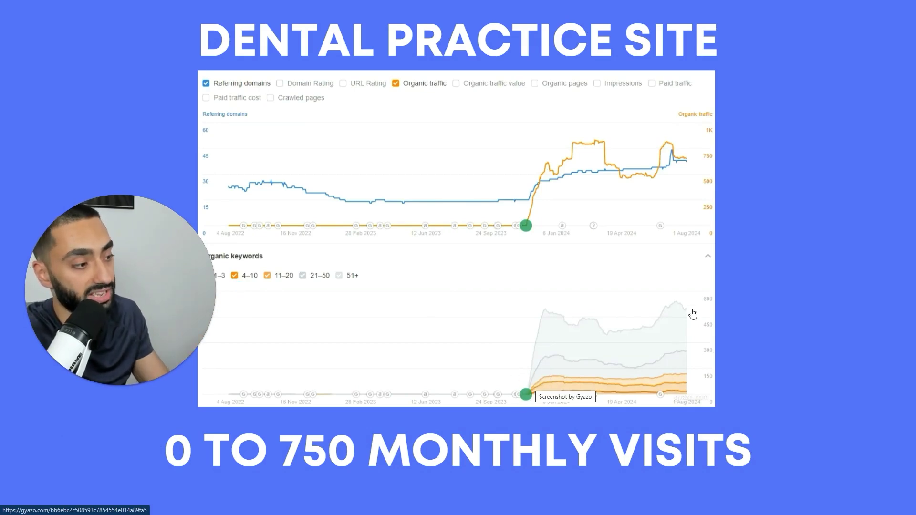
left_click(715, 294)
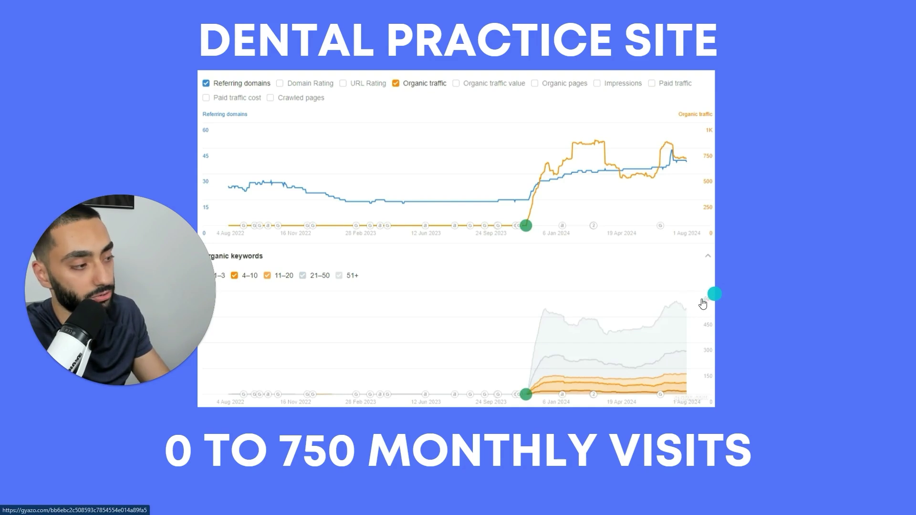
left_click(770, 294)
left_click(777, 291)
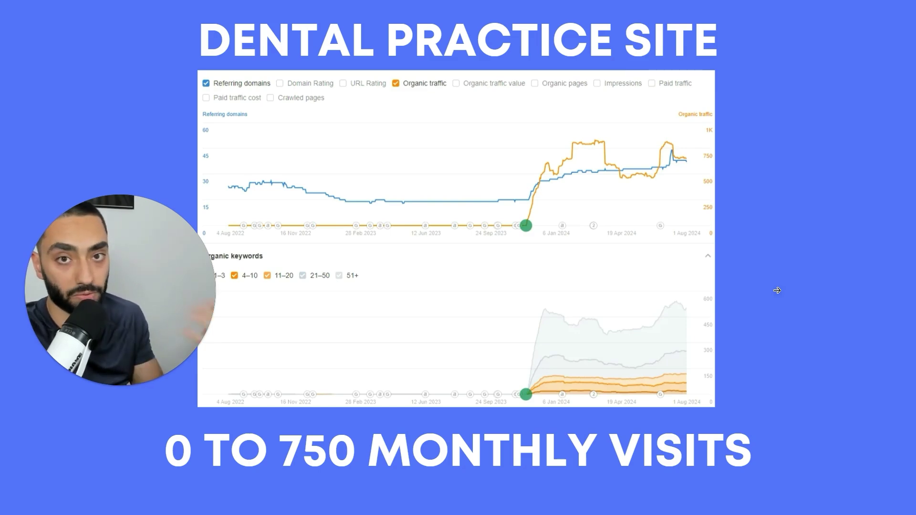
left_click(788, 269)
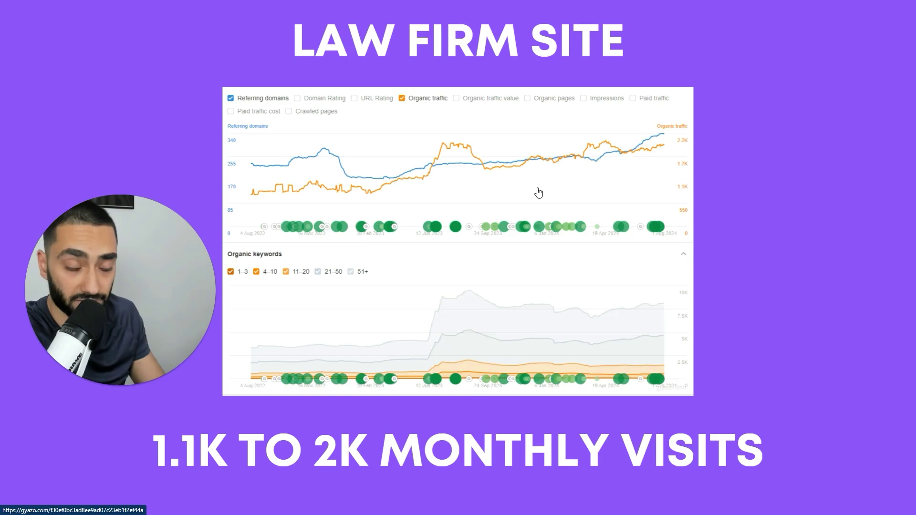
left_click(784, 221)
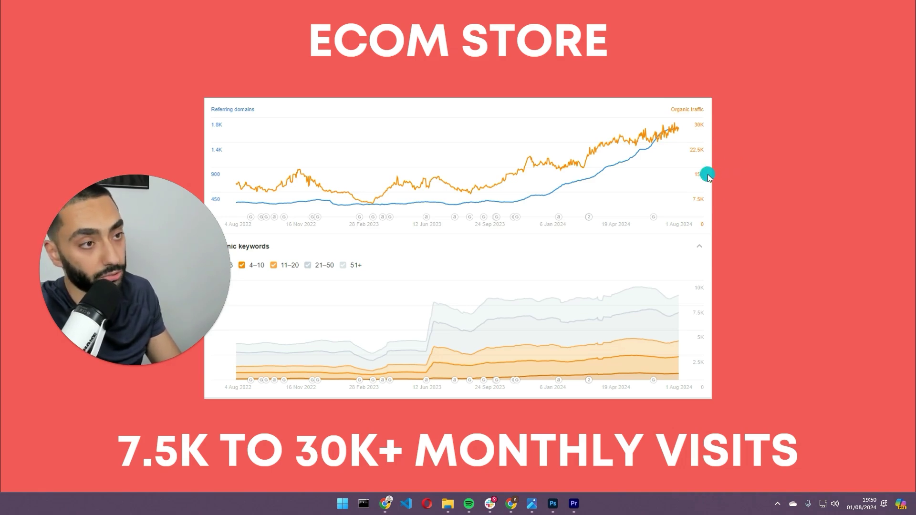
Exit the Canva presentation and move from the design to the Contact page tab.
key("Escape")
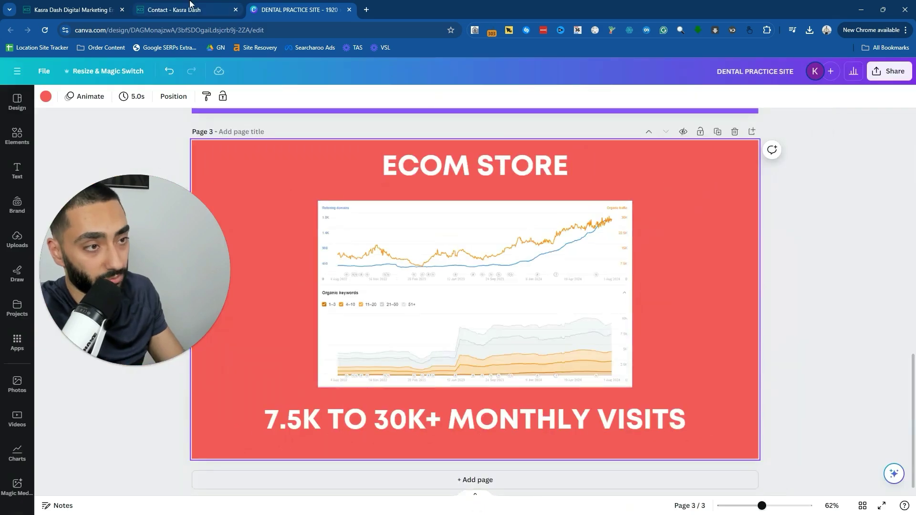
left_click(174, 9)
left_click_drag(153, 291, 193, 294)
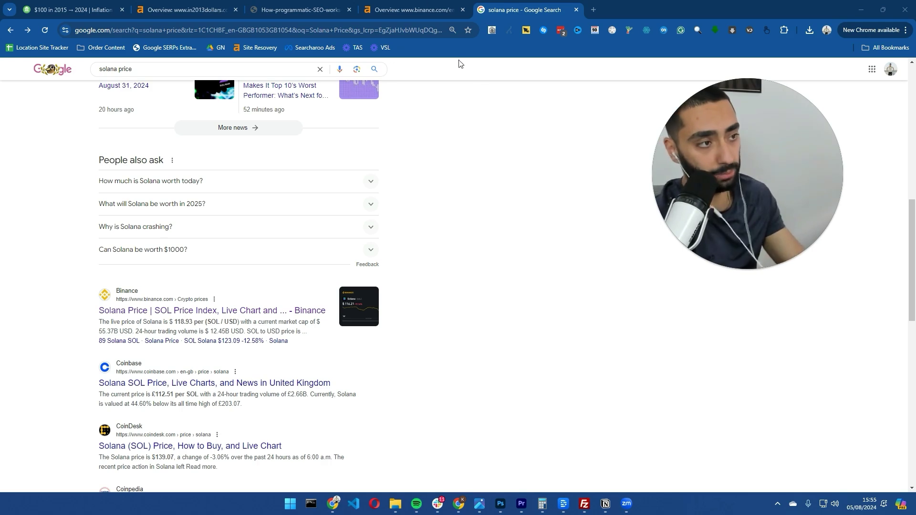
left_click(420, 10)
scroll(427, 259, "down", 6)
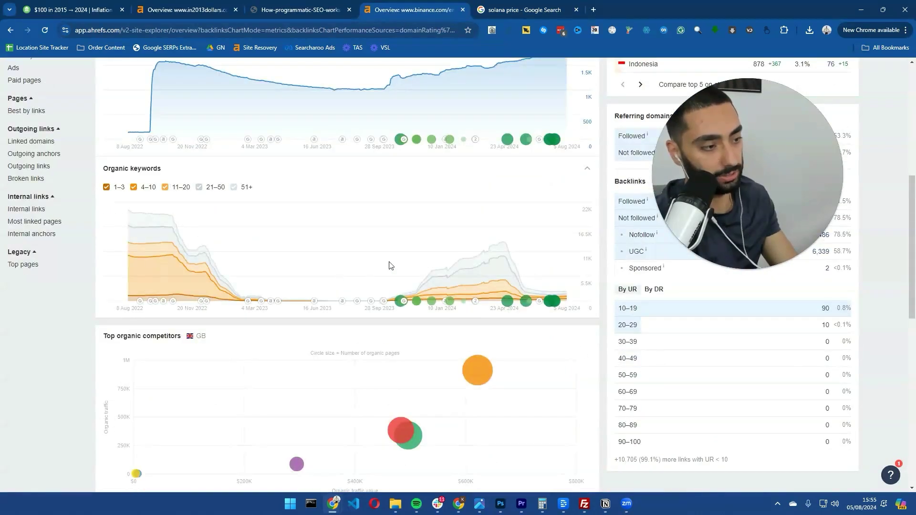
mouse_move(506, 251)
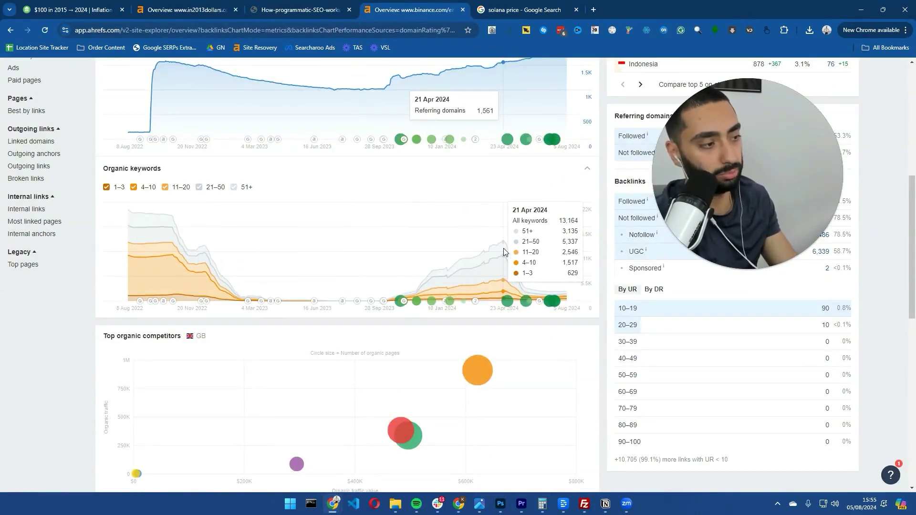
left_click(542, 5)
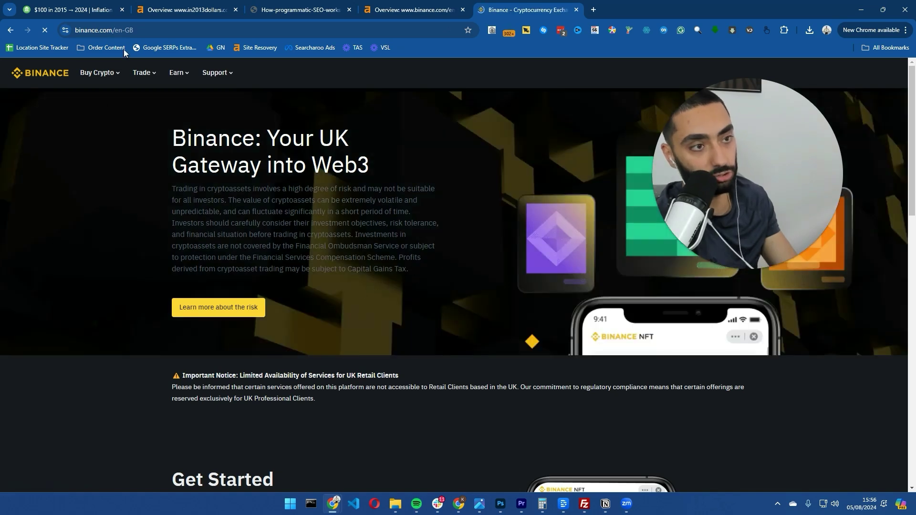
left_click_drag(138, 30, 102, 30)
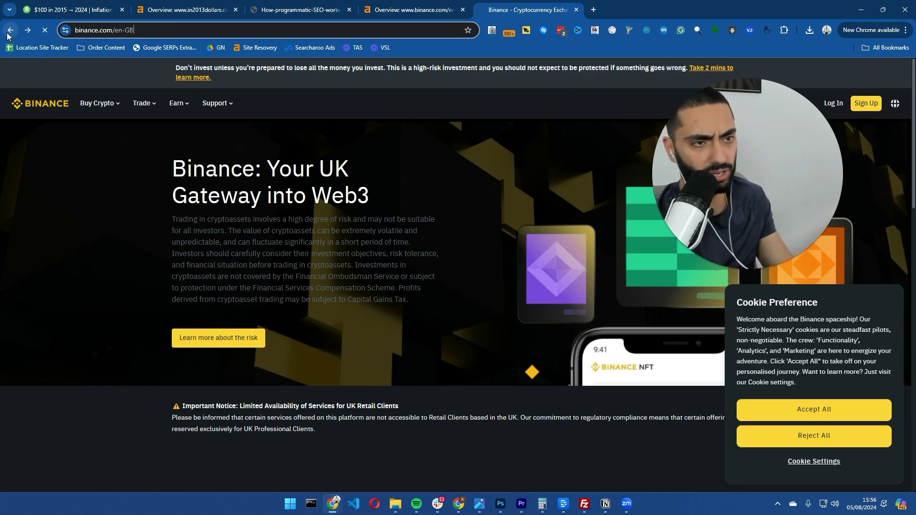
left_click(8, 33)
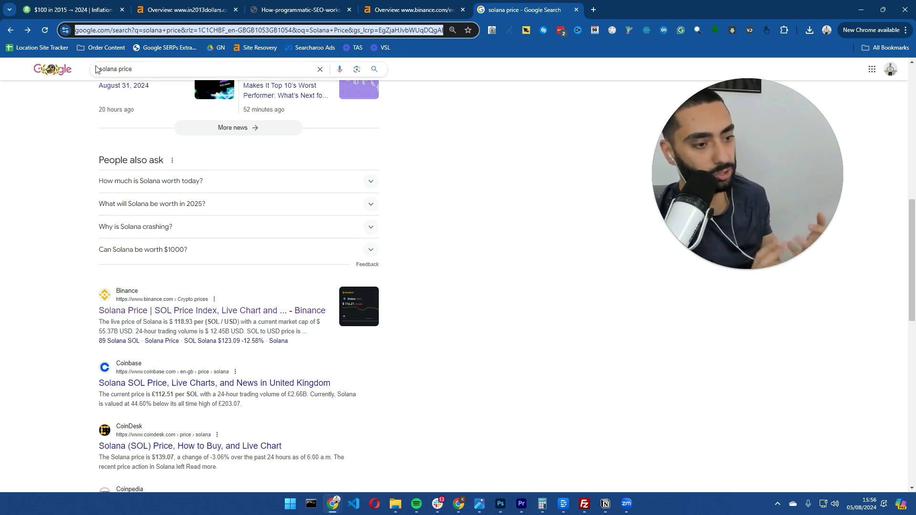
Check the Binance result's redirect chain from /en/price/solana to the en-GB homepage, then return to Ahrefs.
left_click(186, 316, "ctrl")
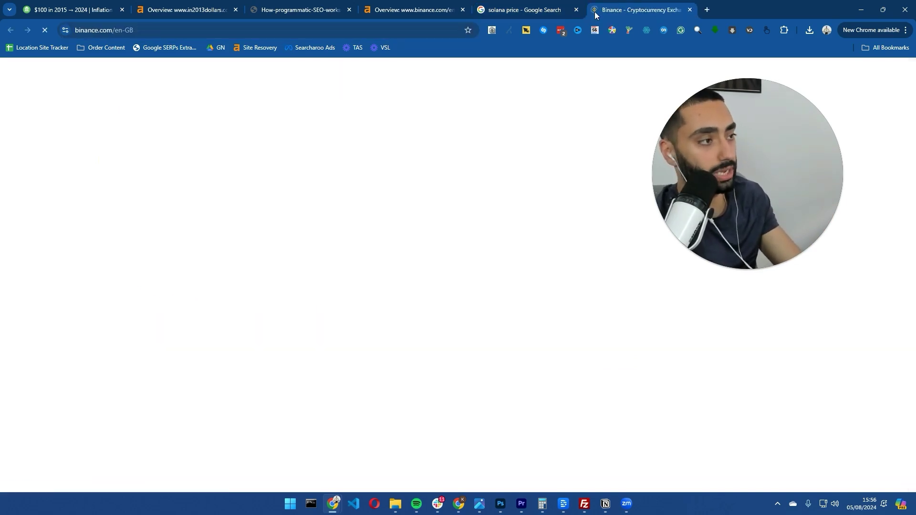
key("ctrl+Tab")
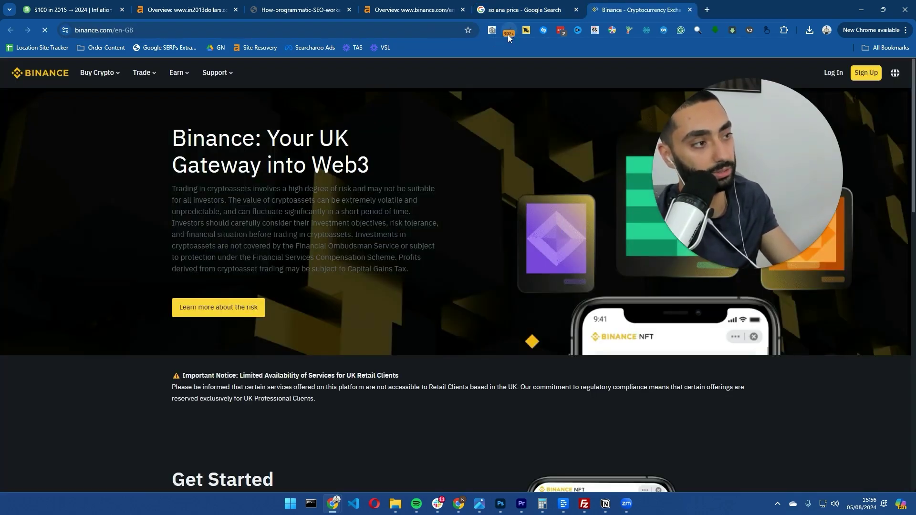
left_click(509, 32)
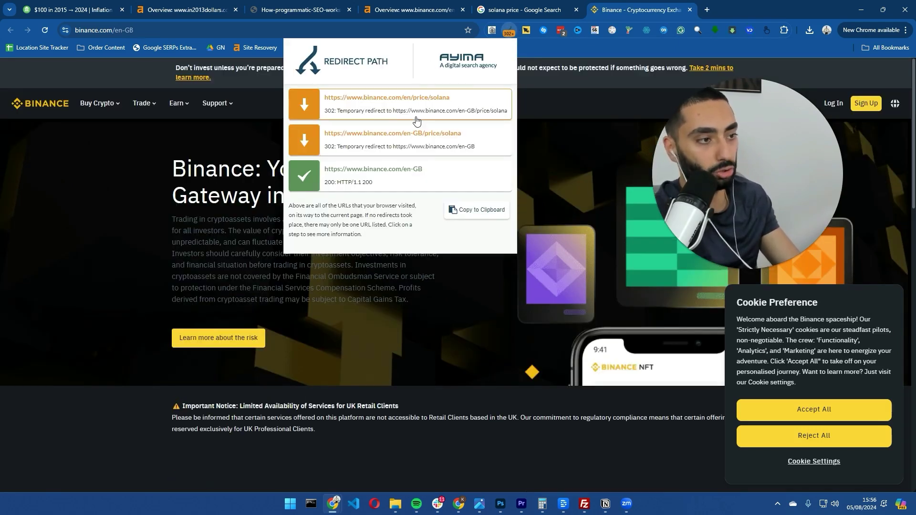
left_click(192, 218)
key("ctrl+shift+Tab")
key("ctrl+shift+Tab")
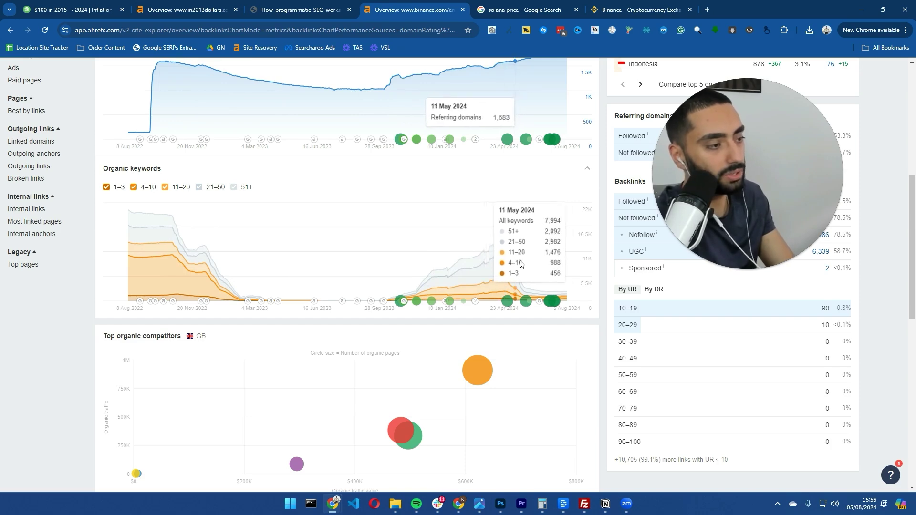
Change the Google search from 'solana price' to 'ethereum price' and scroll to the Binance result.
left_click(489, 6)
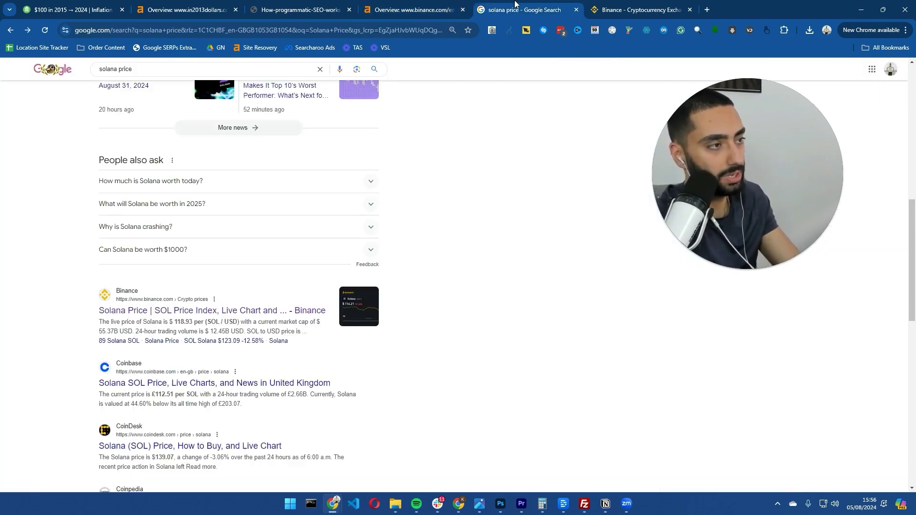
scroll(112, 87, "up", 10)
double_click(115, 78)
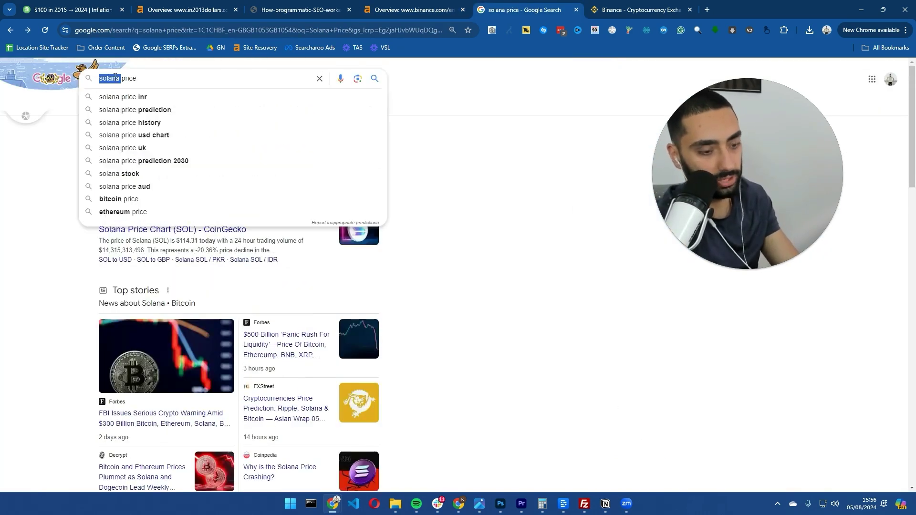
type("ehtere")
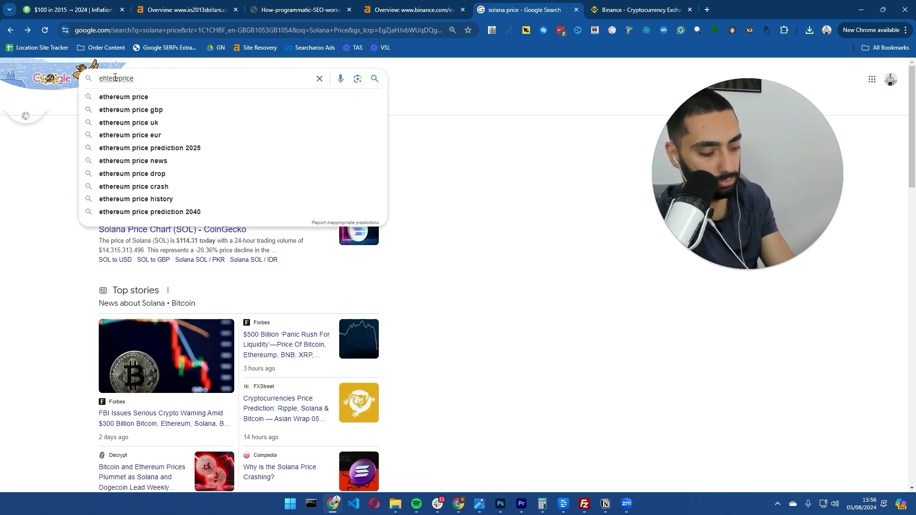
key("Return")
scroll(549, 191, "down", 10)
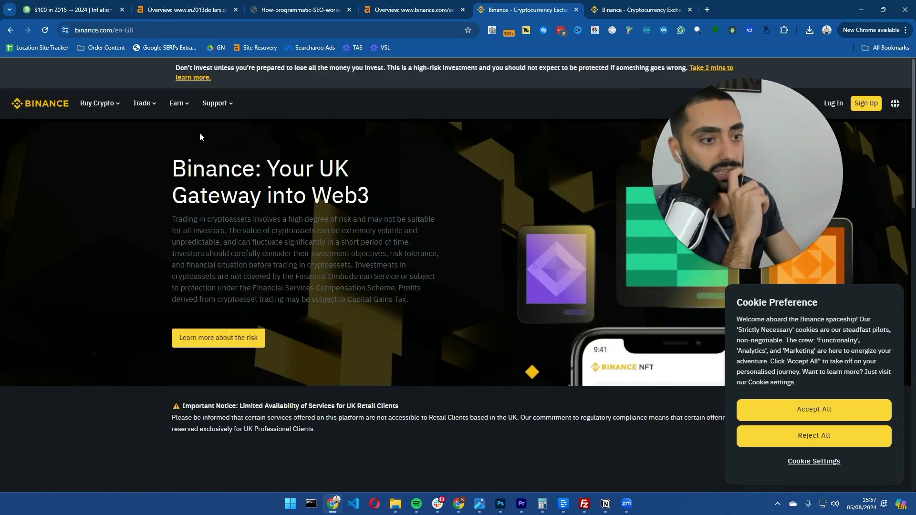
Search Google for 'airbnb edinburgh' and open Airbnb's Edinburgh holiday rentals page.
left_click(8, 29)
scroll(153, 204, "up", 10)
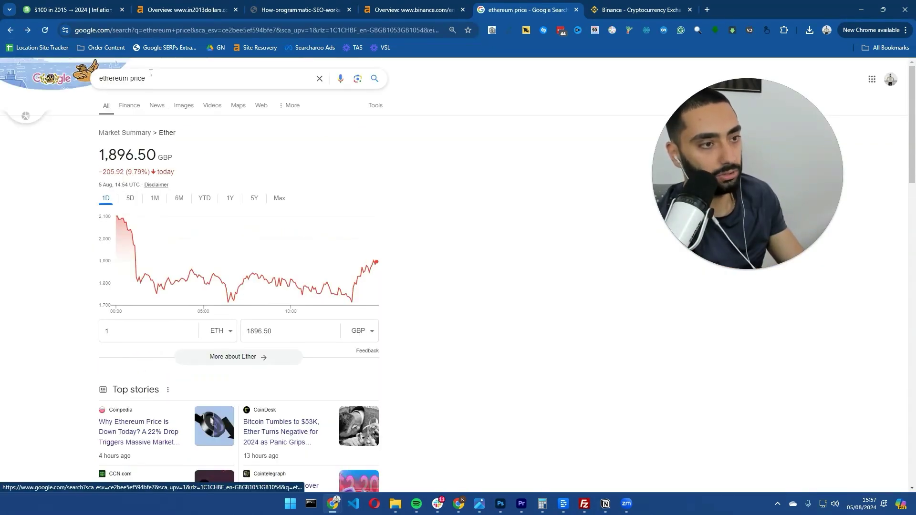
double_click(156, 78)
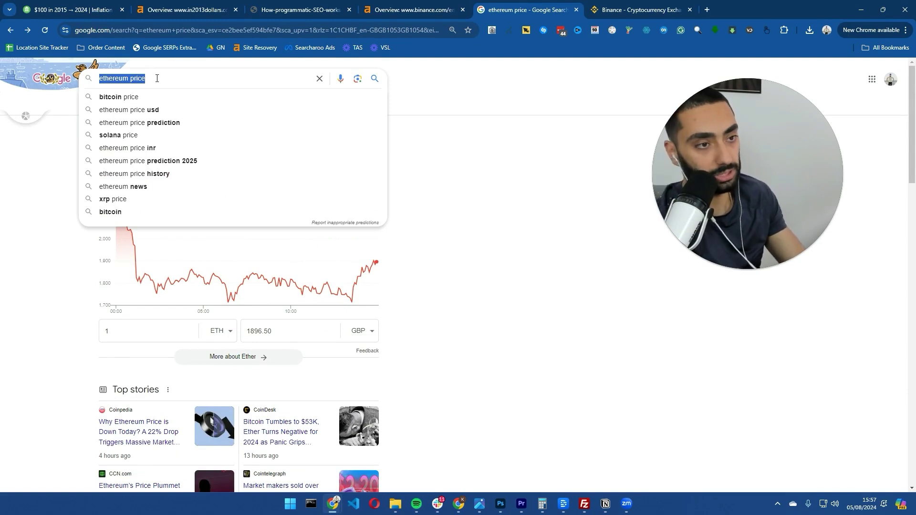
type("airbnb ")
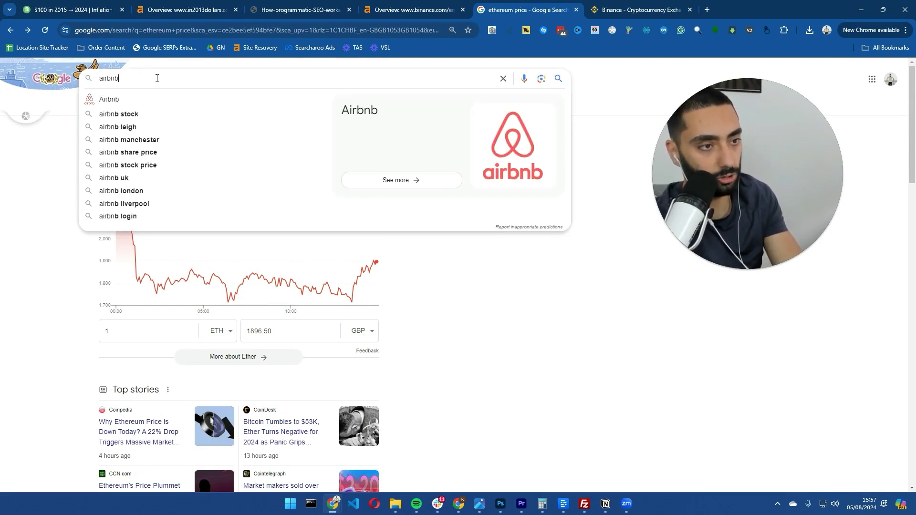
type("edi")
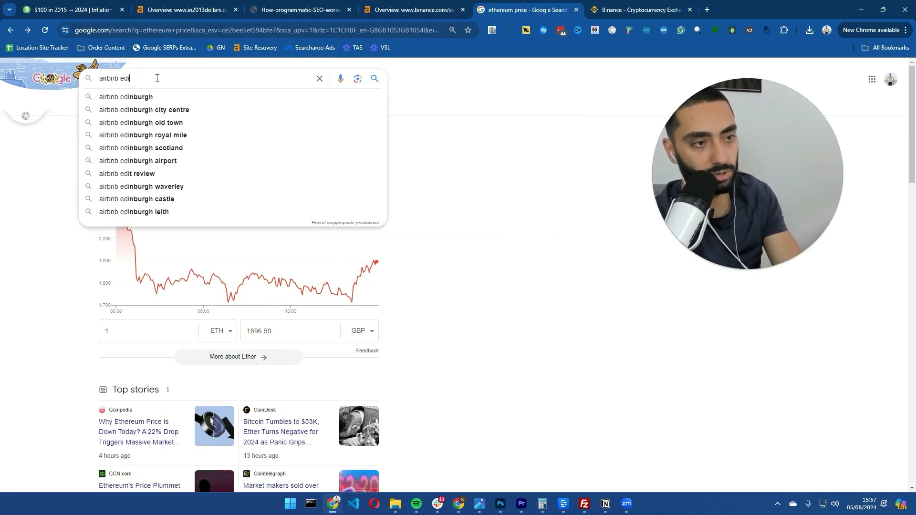
type("nburgh")
key("Return")
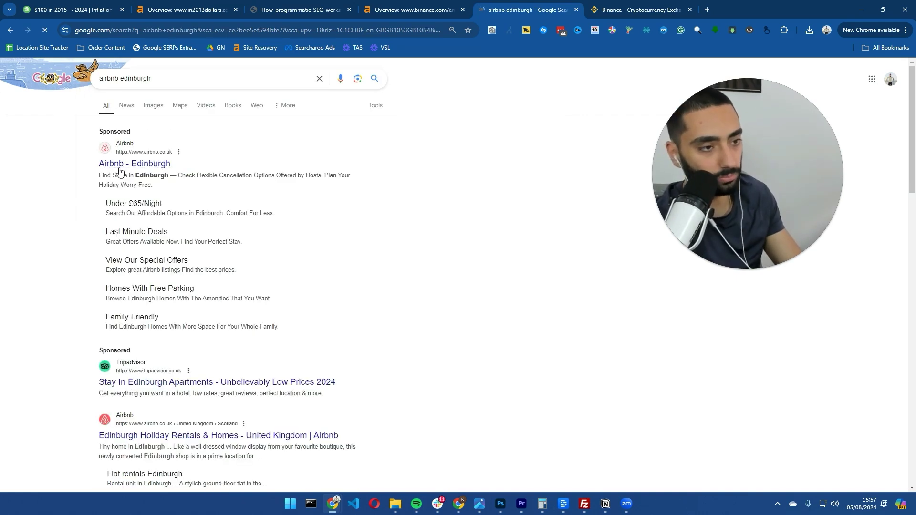
scroll(120, 175, "down", 3)
left_click(163, 291)
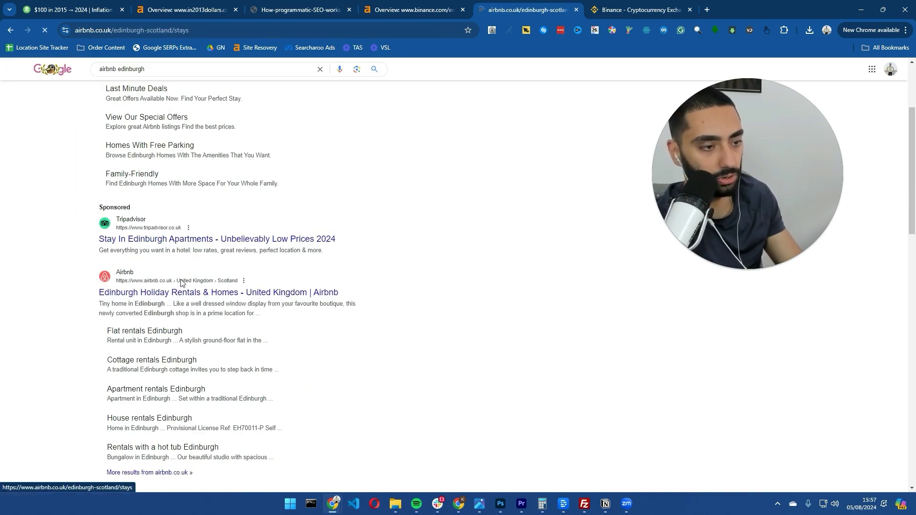
Analyse the Airbnb Edinburgh page URL in Ahrefs Site Explorer in place of binance.
double_click(117, 29)
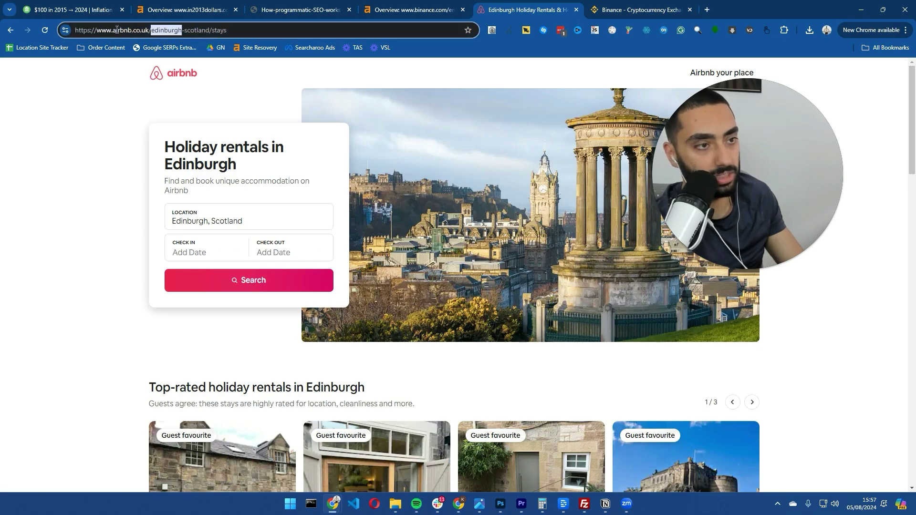
left_click(412, 9)
scroll(173, 96, "up", 7)
type("www.airbnb.co.uk/edinburgh-scotland/stays")
key("Return")
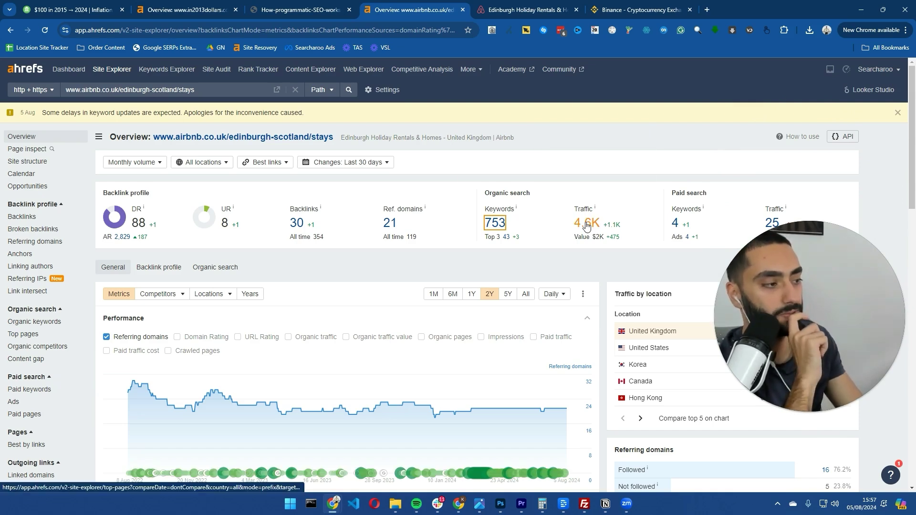
Review Ahrefs' 1,048 organic keywords for the Edinburgh stays page, then return to Airbnb's Edinburgh page.
mouse_move(809, 419)
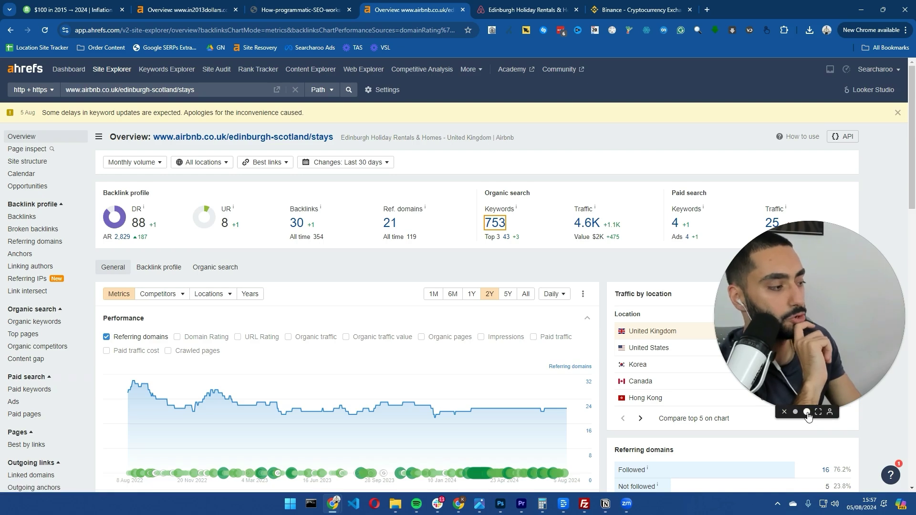
left_click(796, 412)
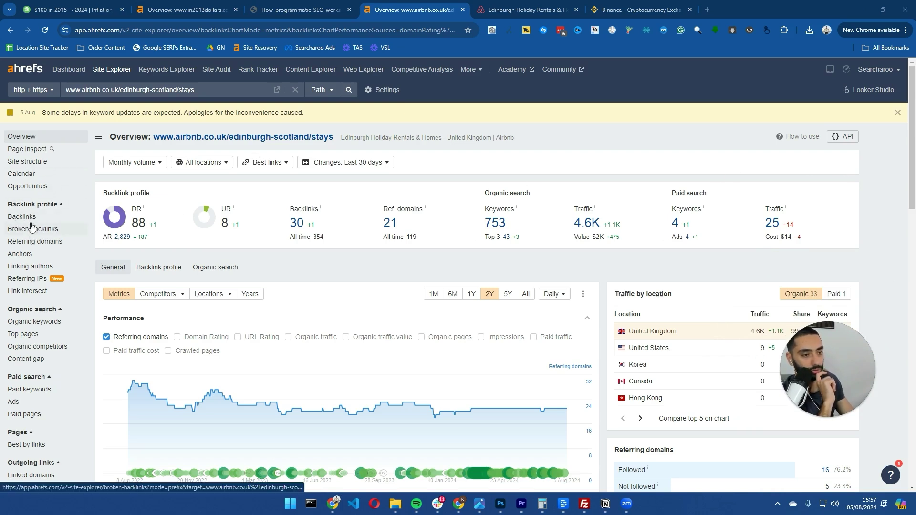
left_click(45, 328)
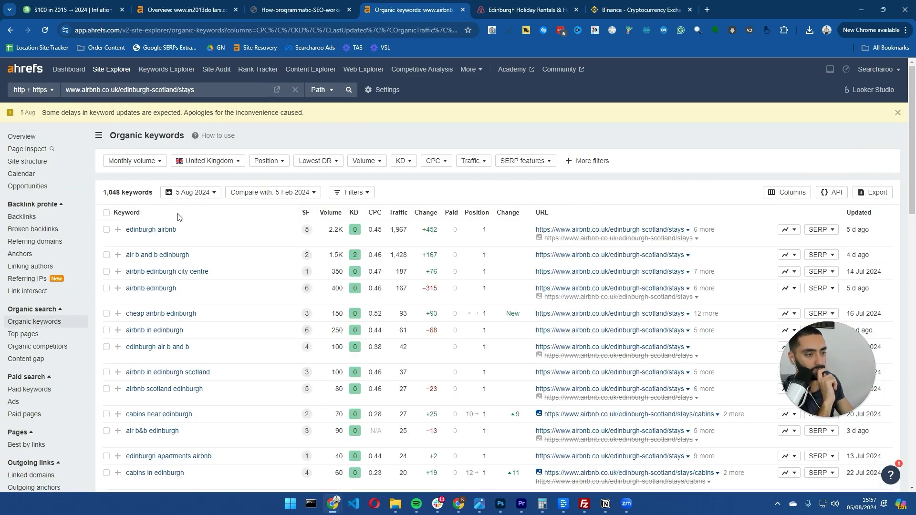
scroll(158, 239, "down", 8)
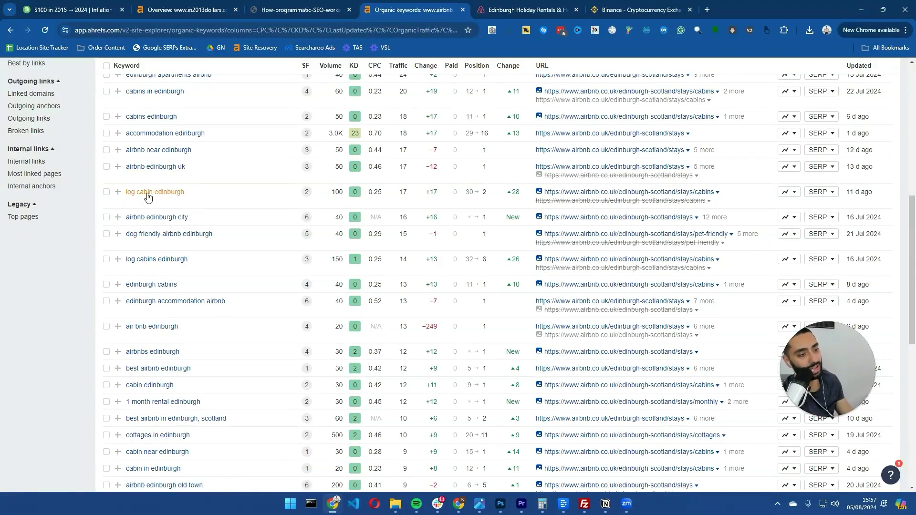
left_click(498, 3)
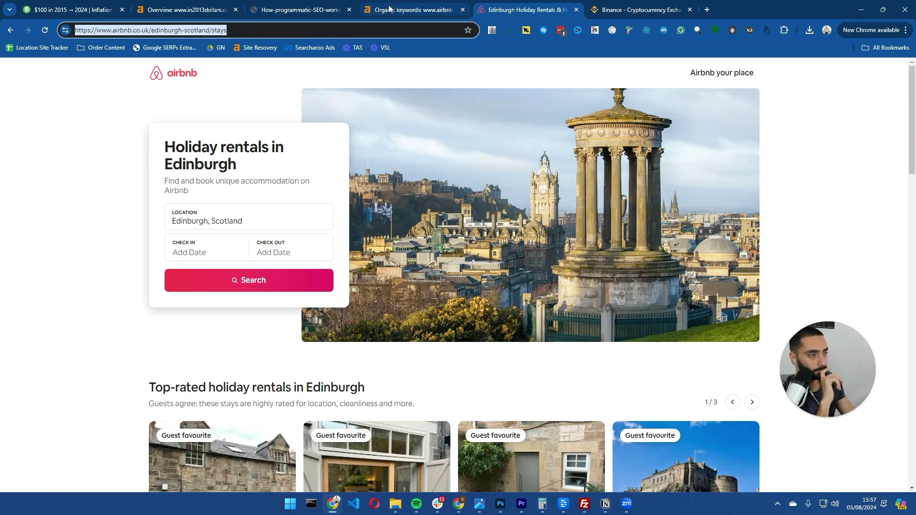
Duplicate the Edinburgh rentals page and turn the copy into an 'airbnb glasgow' search.
right_click(533, 9)
left_click(552, 93)
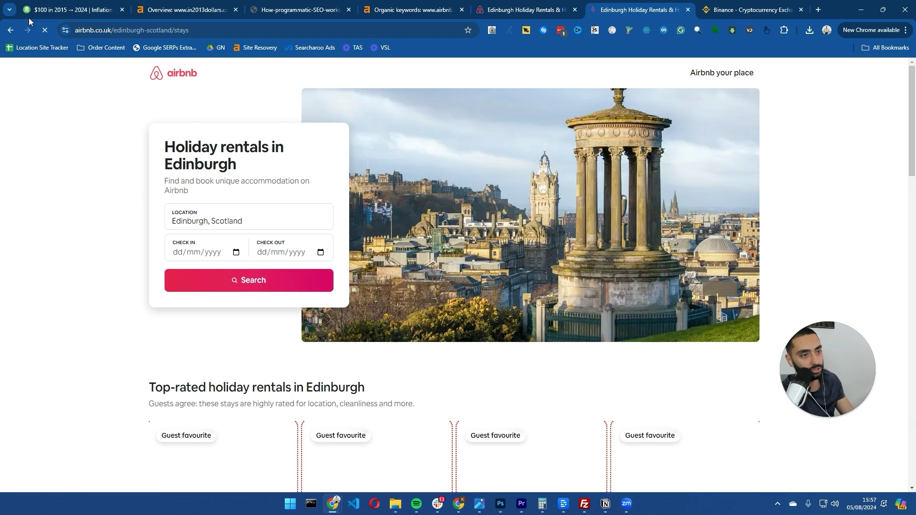
left_click(10, 29)
scroll(177, 86, "up", 3)
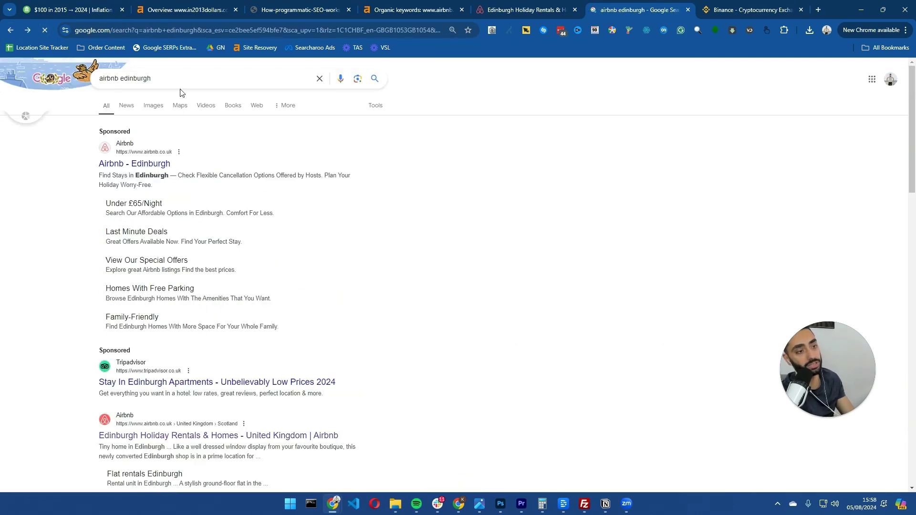
double_click(129, 74)
type("g")
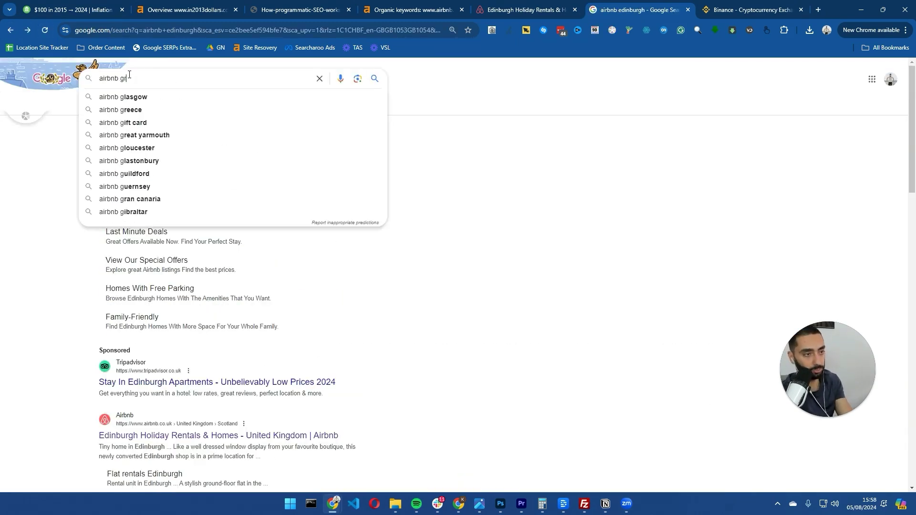
type("rasg")
key("BackSpace")
key("BackSpace")
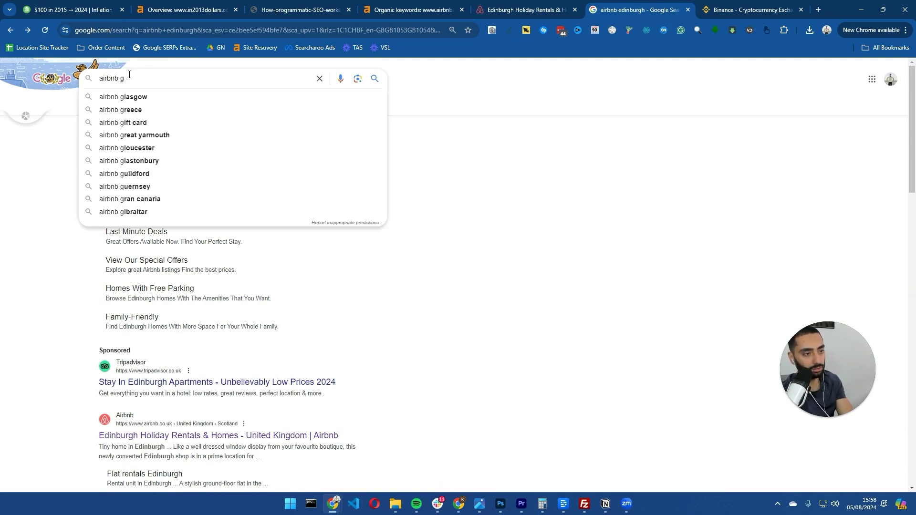
left_click(152, 103)
scroll(72, 258, "down", 2)
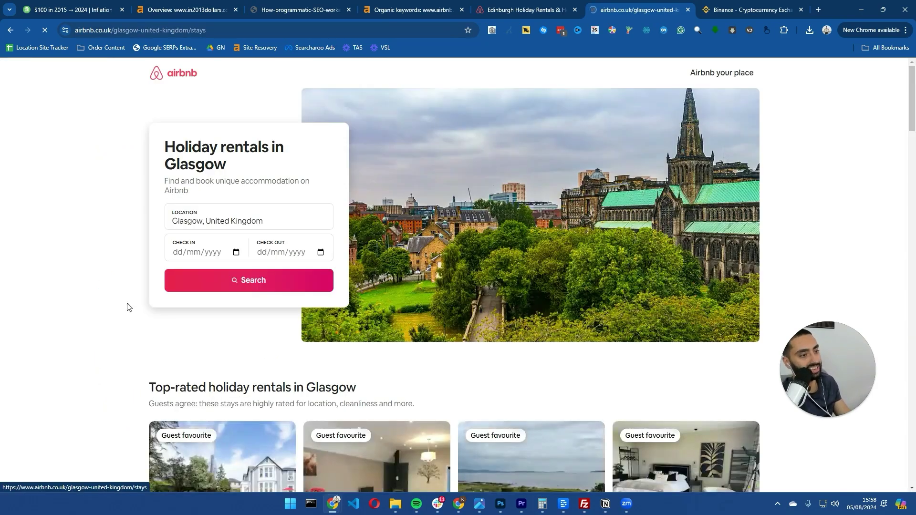
scroll(113, 269, "down", 5)
scroll(114, 272, "down", 2)
scroll(113, 273, "up", 7)
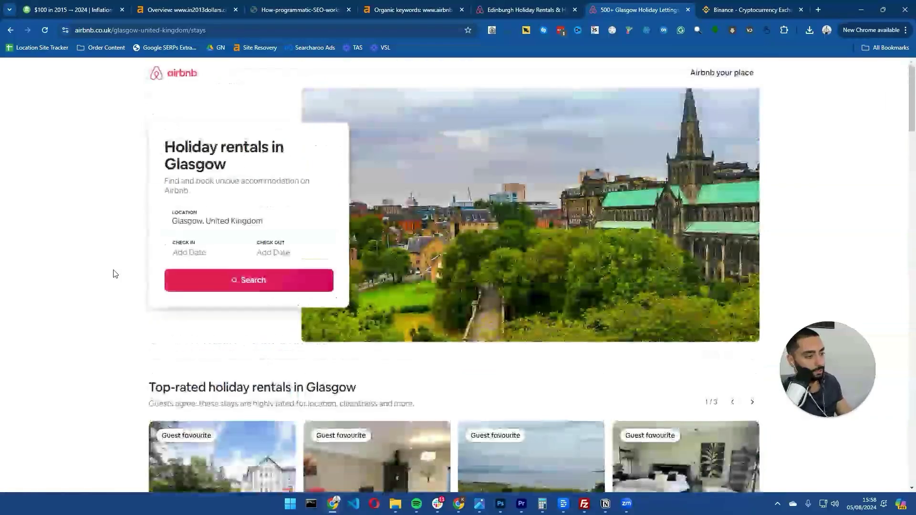
Compare the Edinburgh and Glasgow rentals pages by scrolling through each.
left_click(518, 9)
scroll(139, 241, "down", 14)
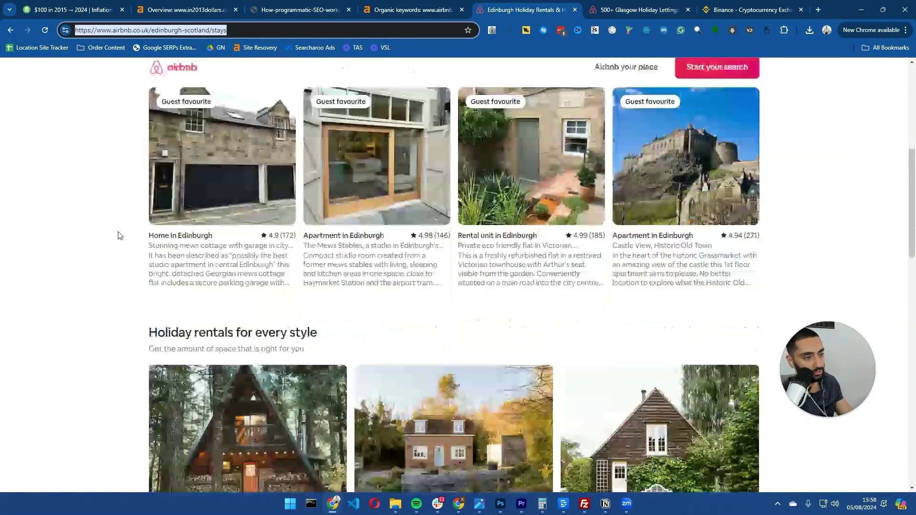
scroll(120, 236, "down", 8)
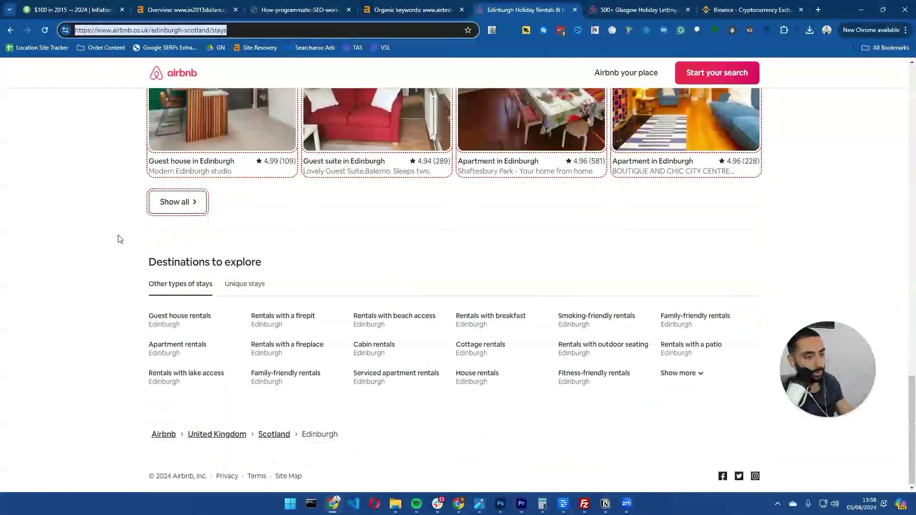
left_click(616, 5)
scroll(101, 289, "down", 7)
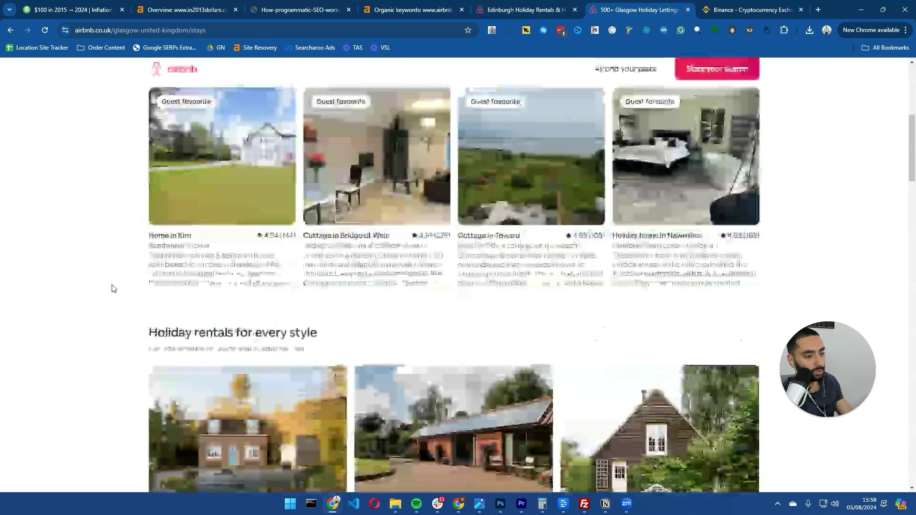
scroll(243, 333, "down", 5)
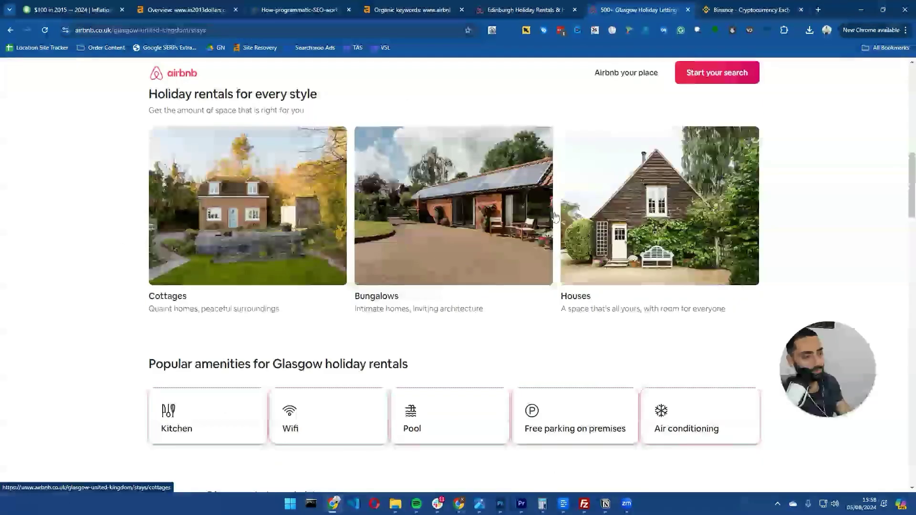
scroll(174, 269, "down", 7)
scroll(178, 271, "up", 4)
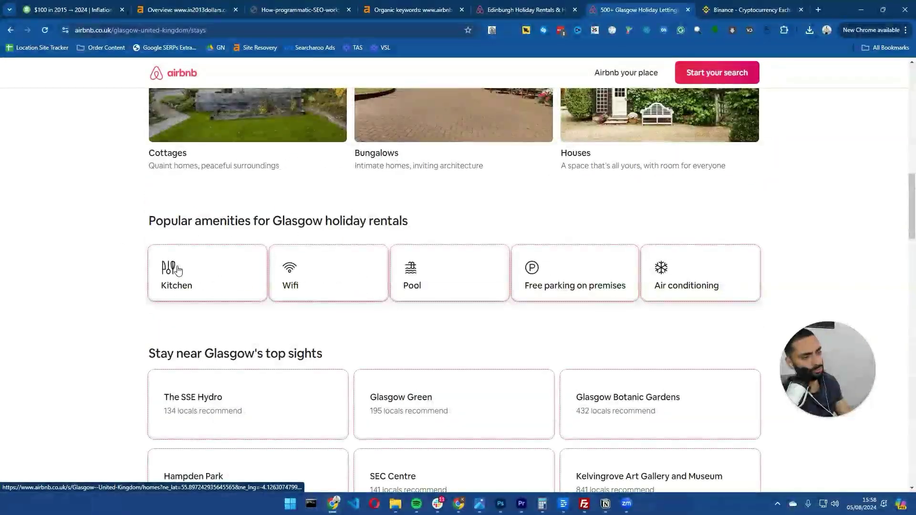
left_click(515, 10)
scroll(181, 274, "up", 10)
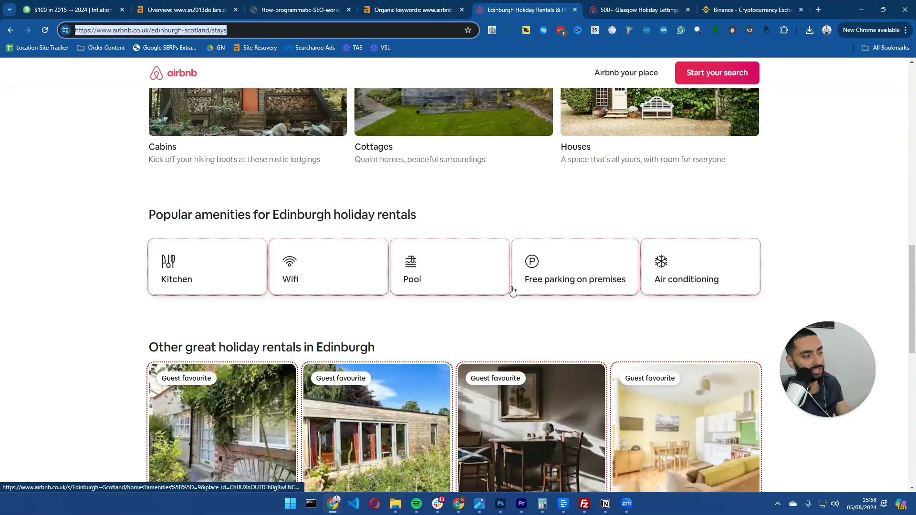
scroll(82, 350, "down", 10)
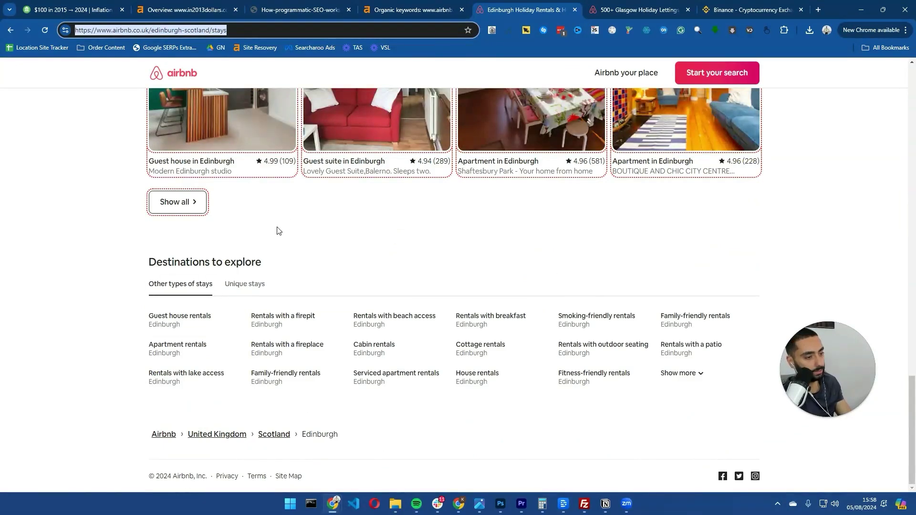
Highlight the Destinations to explore heading and show the Unique stays destinations list.
left_click_drag(150, 260, 204, 258)
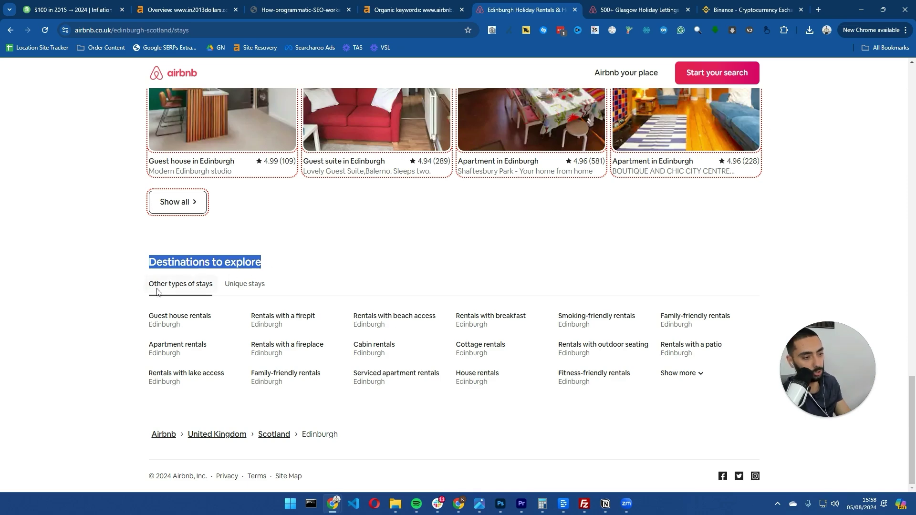
left_click(254, 287)
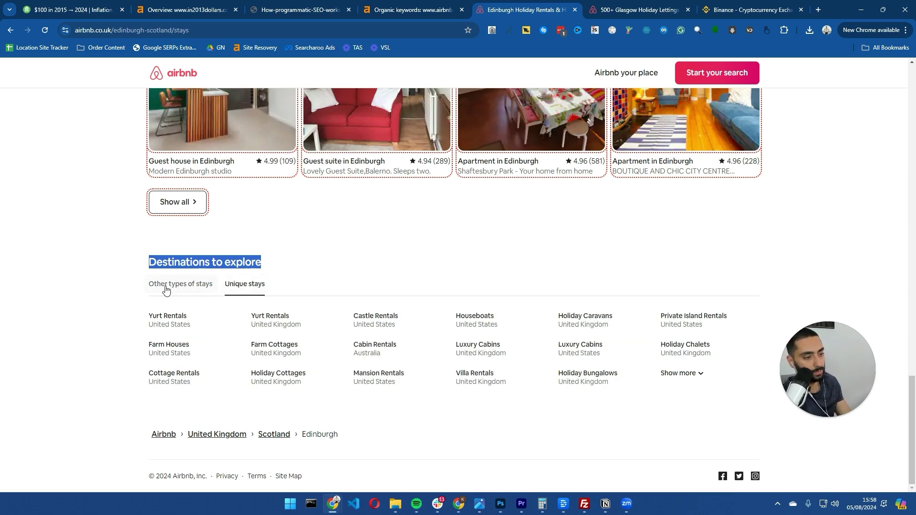
scroll(166, 290, "up", 20)
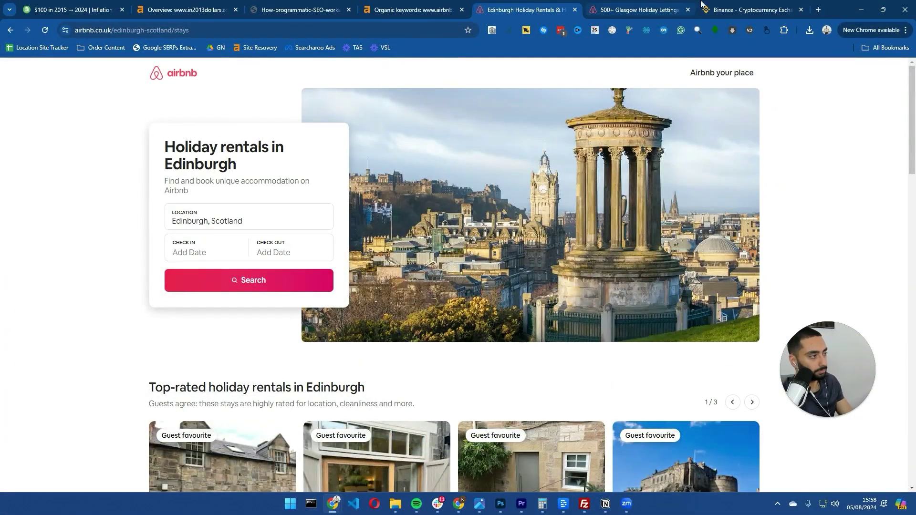
Replace the Binance page with google.com.
left_click(745, 9)
left_click(232, 34)
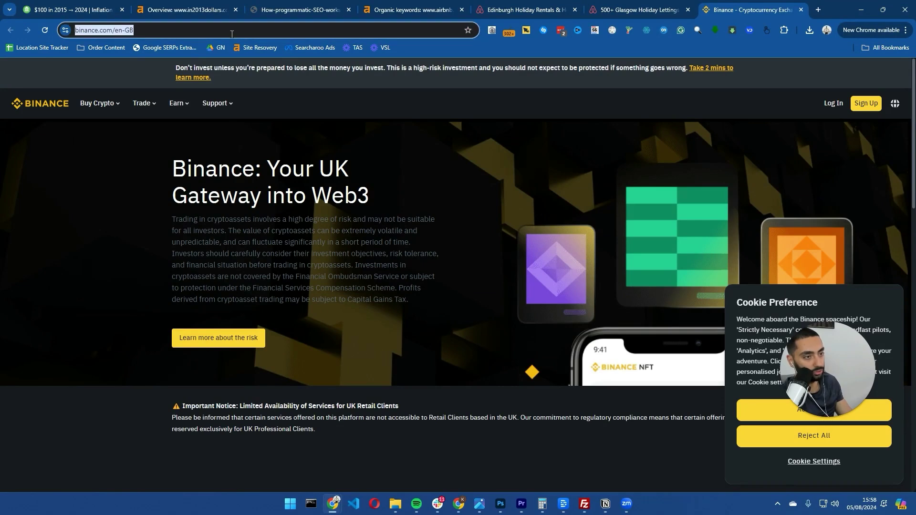
type("google")
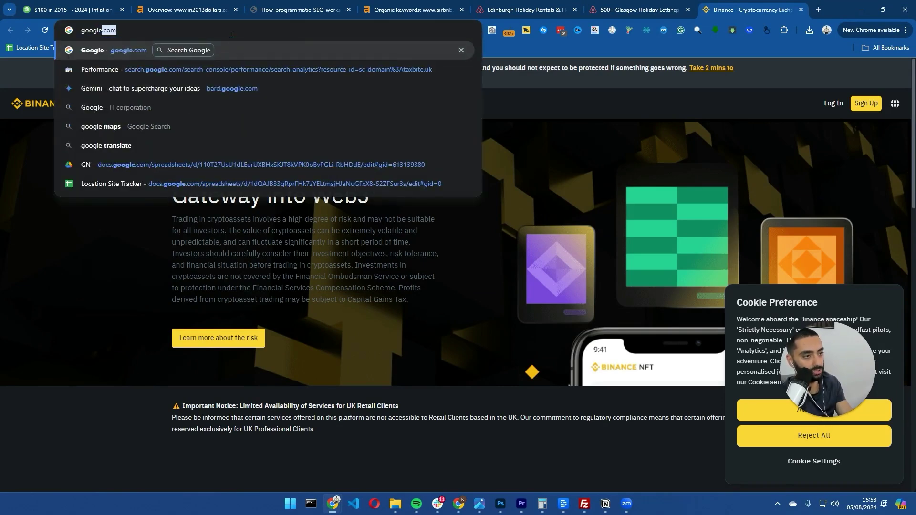
key("Return")
Open in2013dollars.com from its Ahrefs overview and view the $100 in 2015 inflation page.
left_click(180, 5)
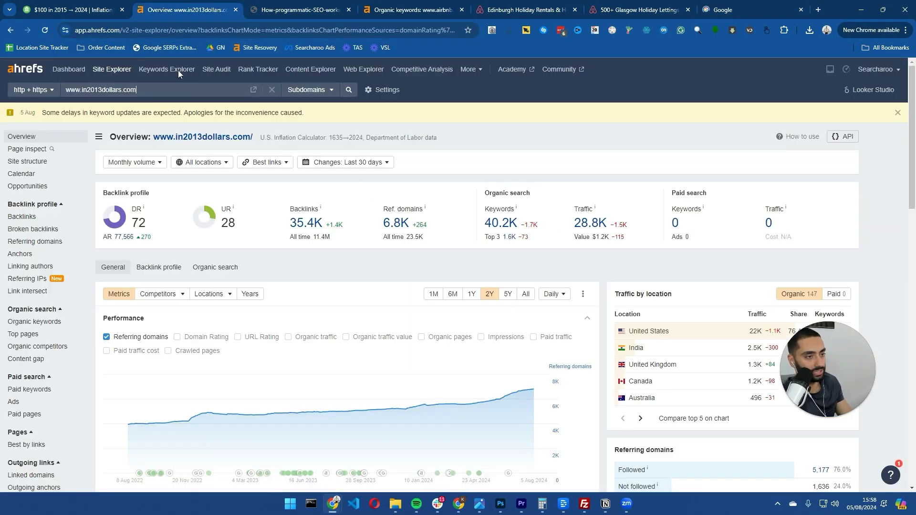
middle_click(193, 137)
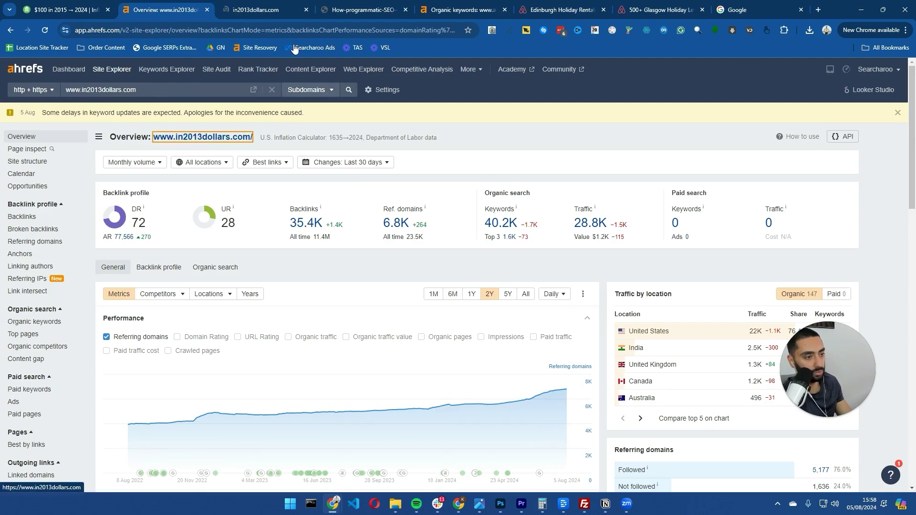
left_click(269, 11)
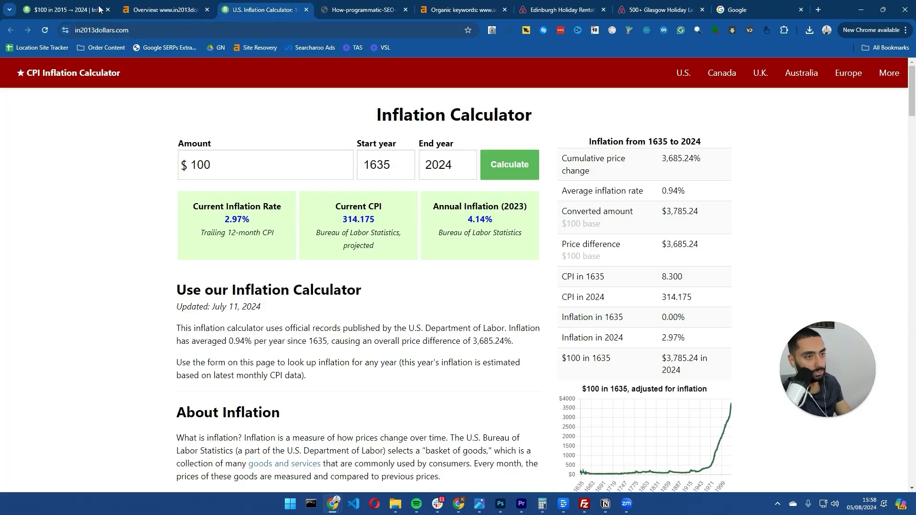
left_click(71, 9)
left_click(624, 188)
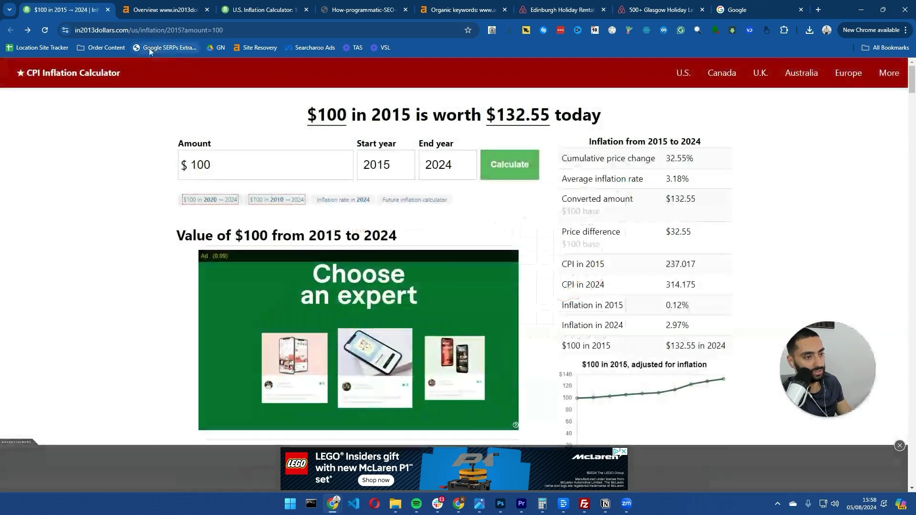
scroll(192, 210, "down", 1)
scroll(167, 153, "down", 12)
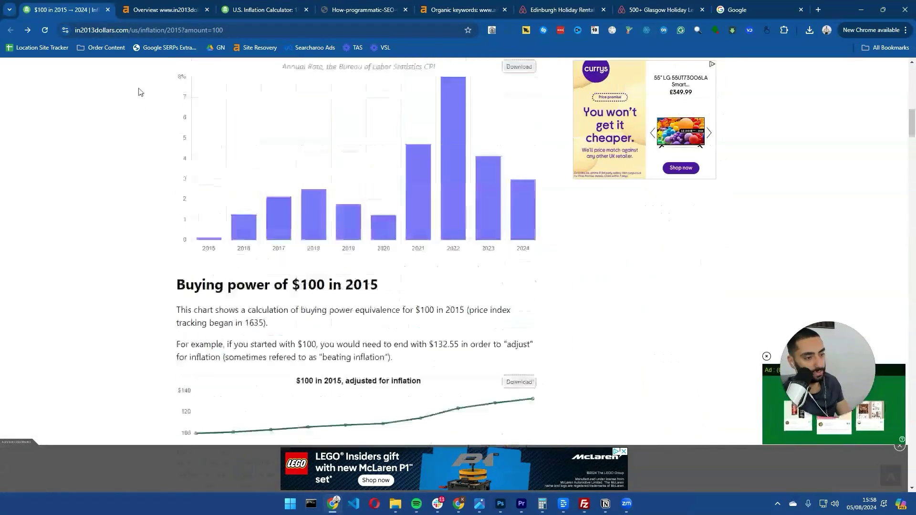
scroll(135, 119, "up", 13)
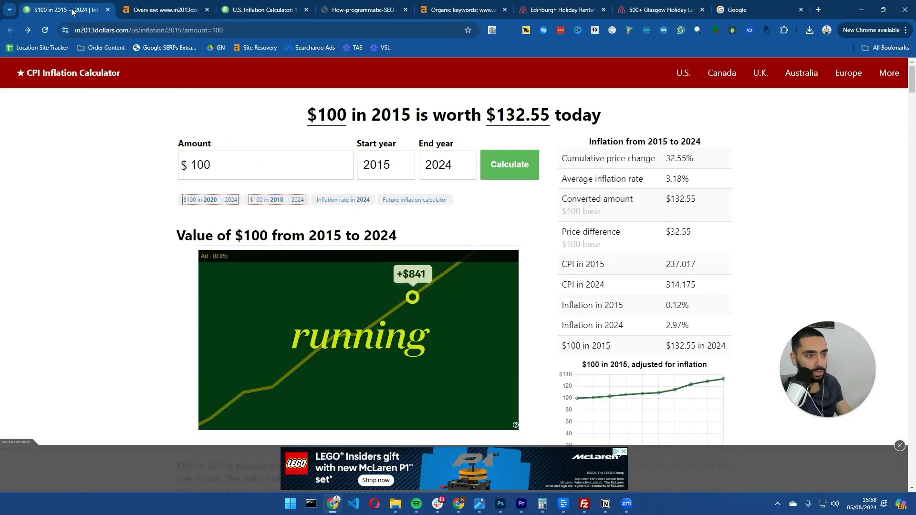
Duplicate the 2015 inflation page and load /inflation/2020?amount=100 in the copy.
right_click(71, 8)
left_click(116, 91)
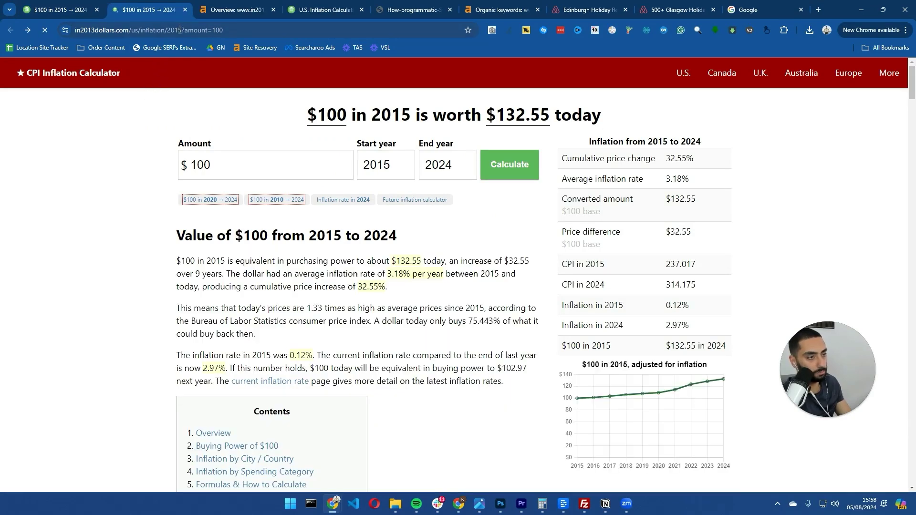
double_click(170, 31)
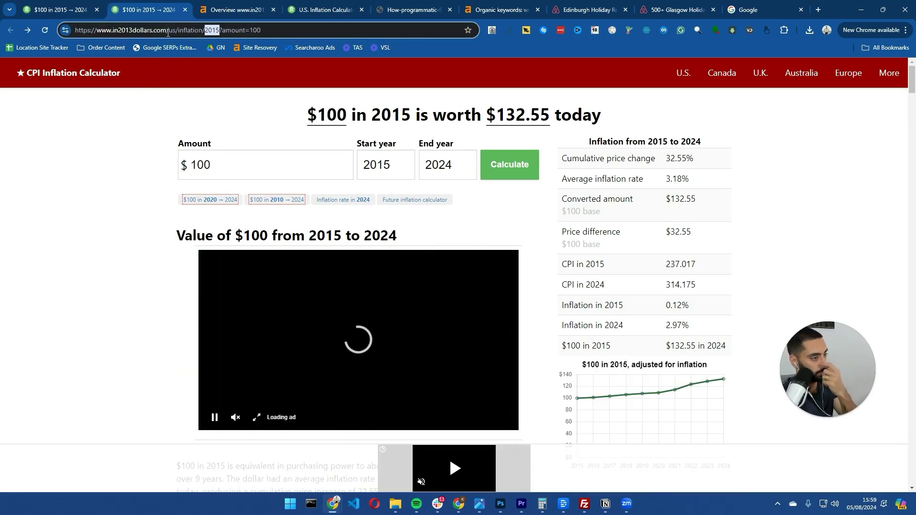
type("20")
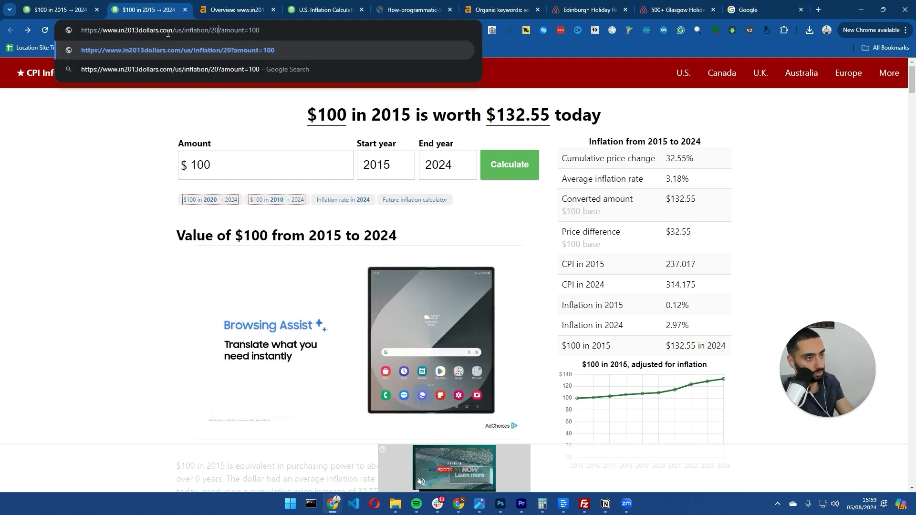
type("20")
key("Return")
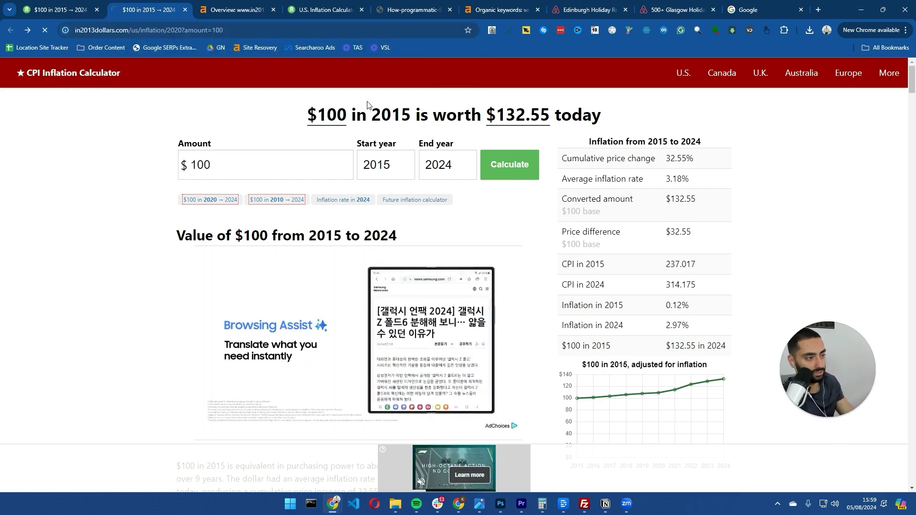
scroll(408, 266, "down", 6)
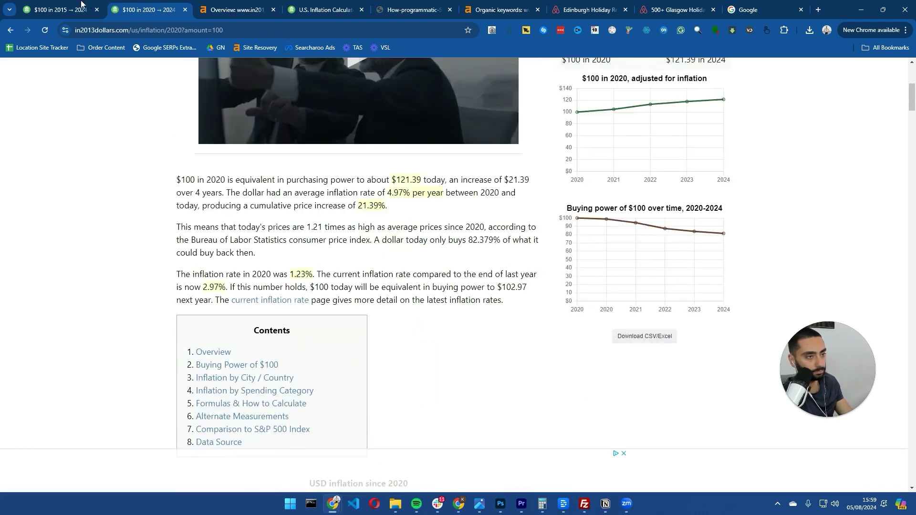
Move the 2020 page first and compare its $121.39, 4-year summary wording against the 2015 page.
left_click_drag(77, 3, 68, 12)
left_click(146, 9)
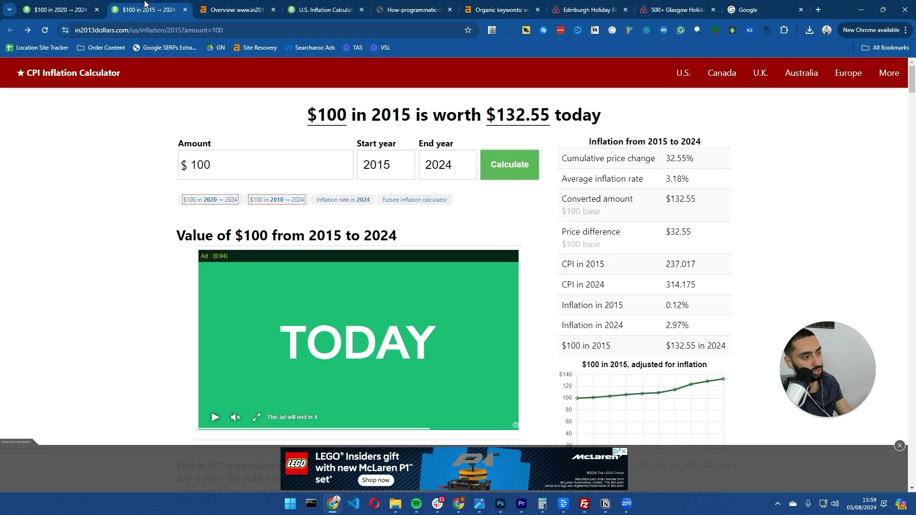
scroll(131, 200, "down", 7)
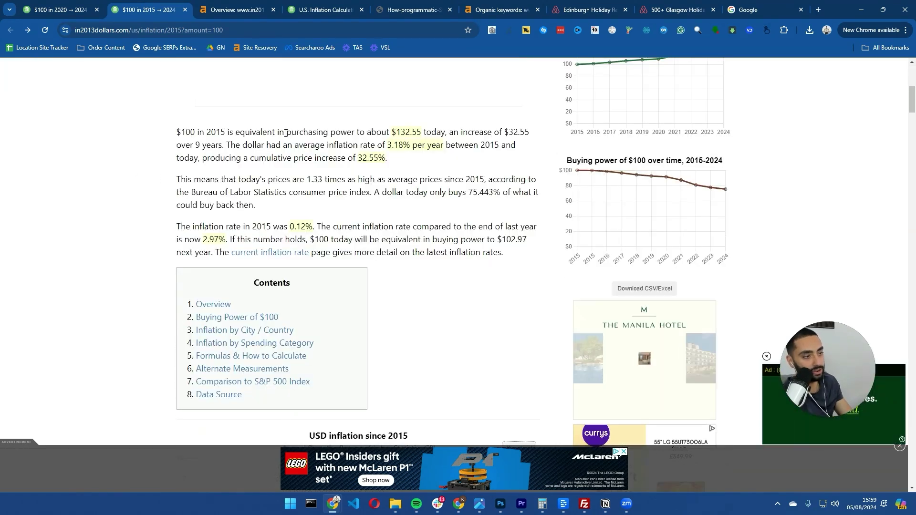
key("ctrl+shift+Tab")
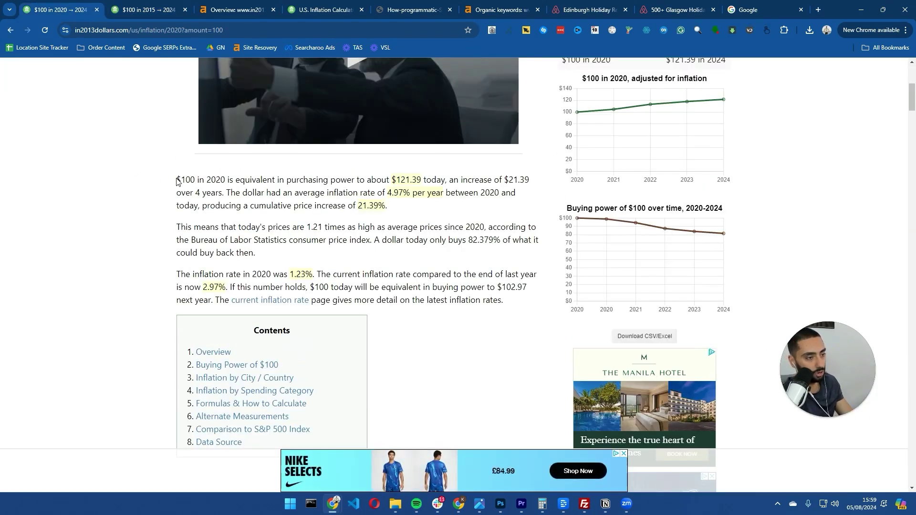
left_click_drag(237, 179, 517, 186)
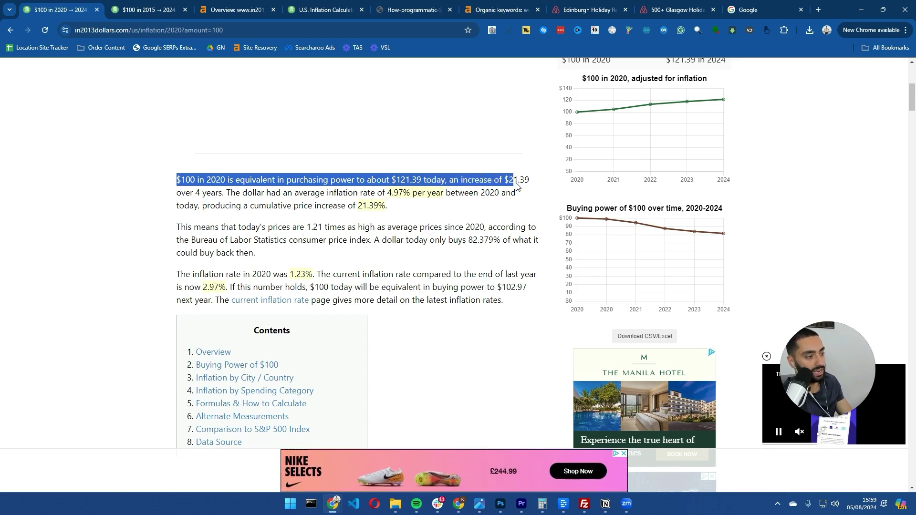
left_click(147, 9)
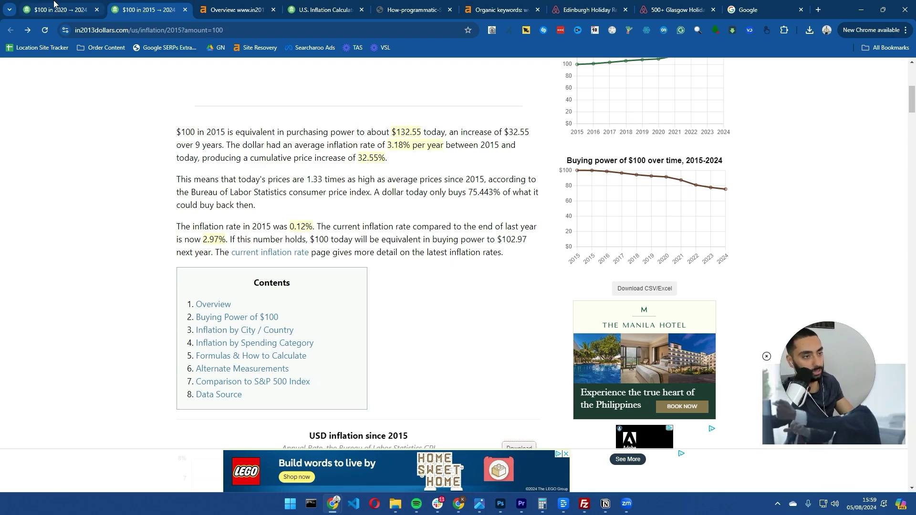
left_click(78, 15)
left_click(197, 190)
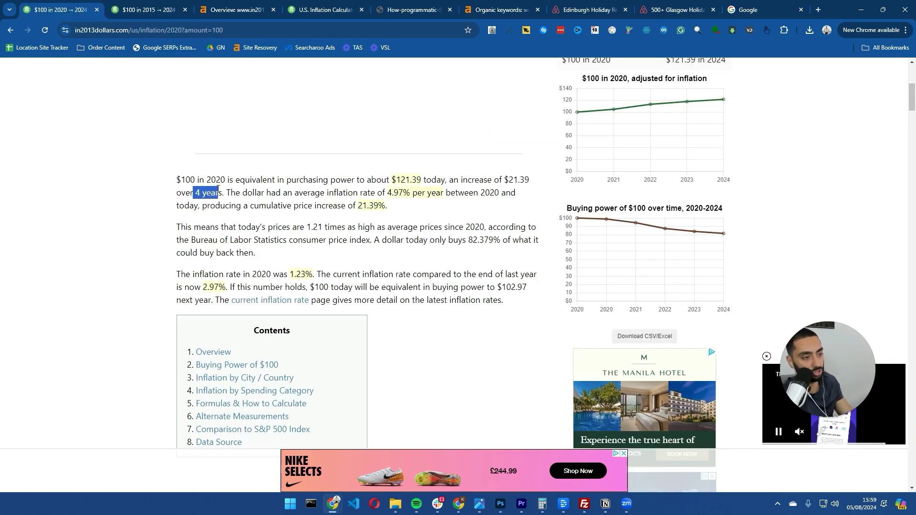
double_click(216, 179)
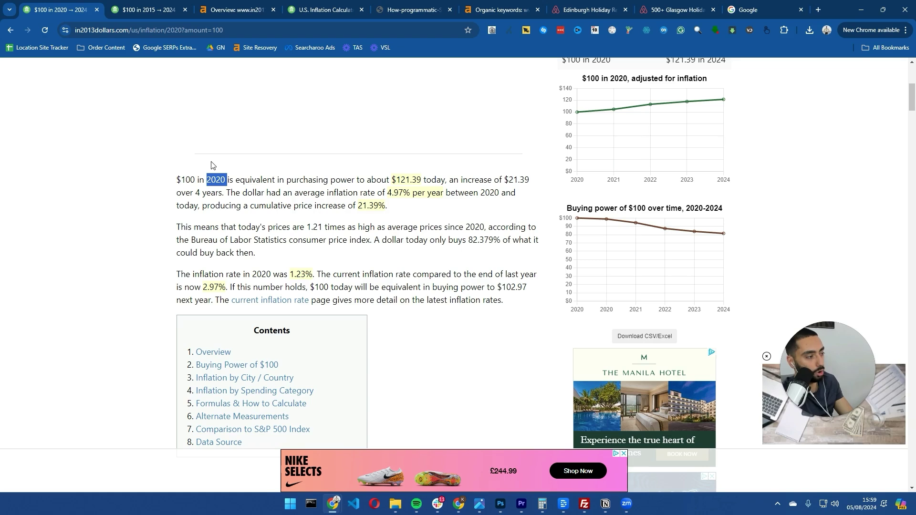
Scroll through the in2013dollars.com Ahrefs overview, then return to the Airbnb Edinburgh 1,048-keyword report.
left_click(817, 323)
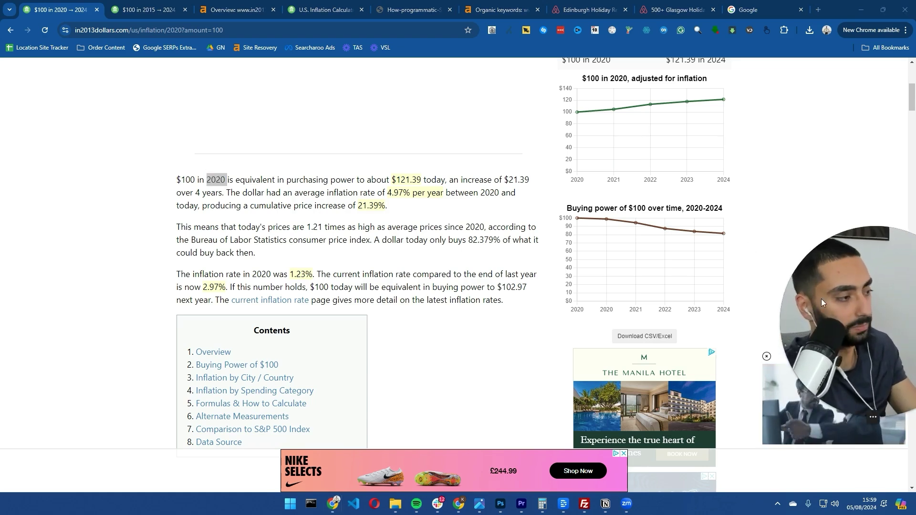
left_click(234, 10)
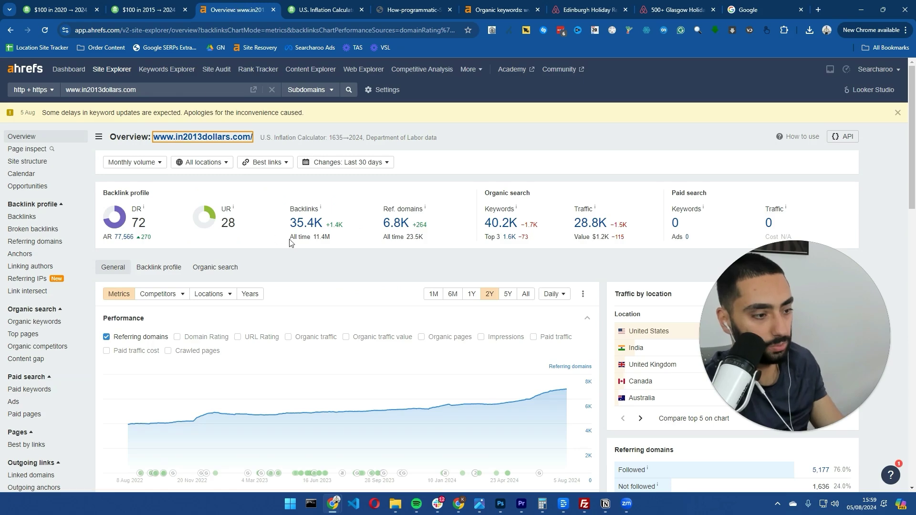
scroll(290, 242, "down", 5)
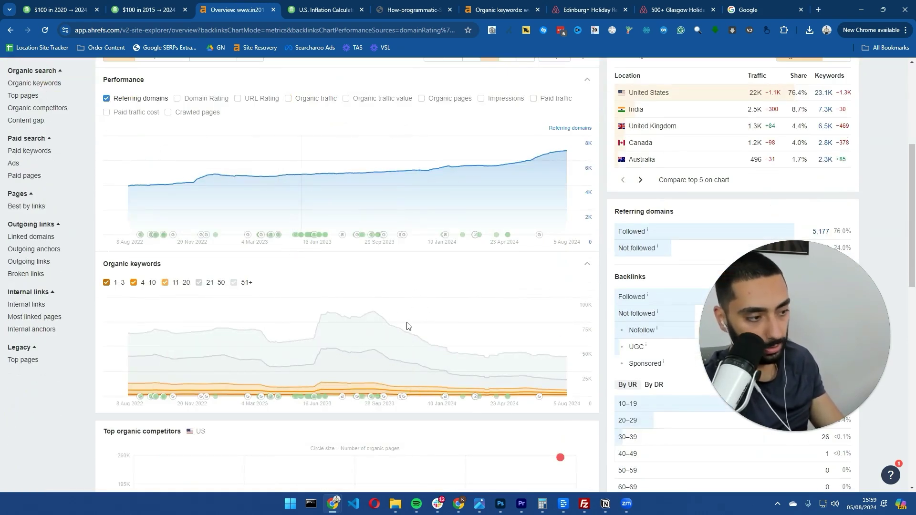
scroll(346, 273, "down", 4)
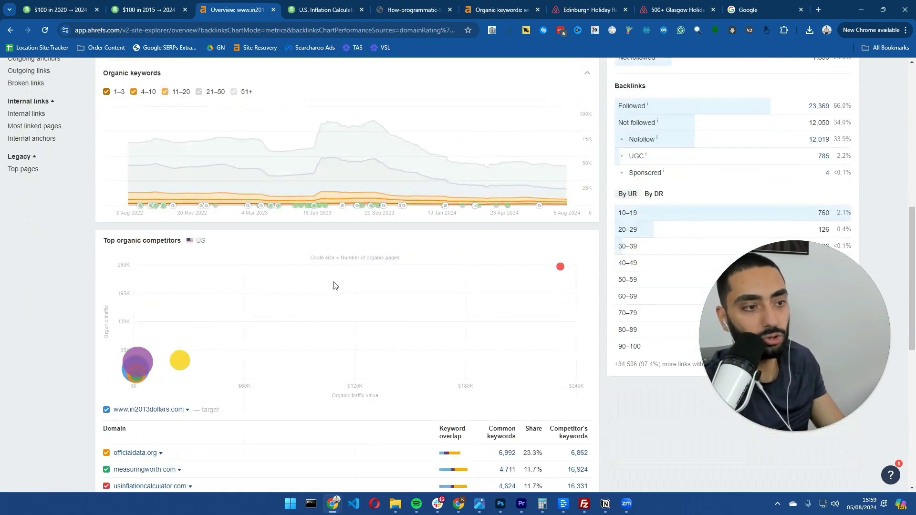
scroll(268, 164, "up", 5)
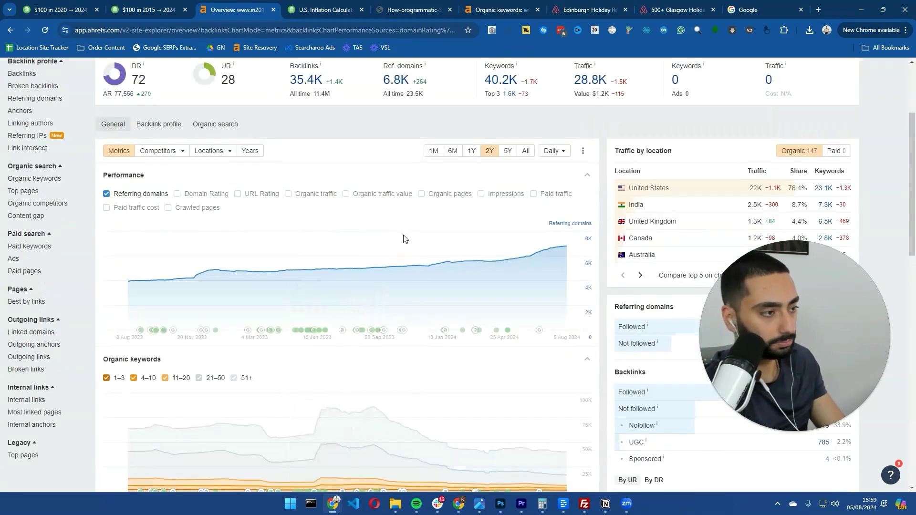
scroll(403, 238, "down", 5)
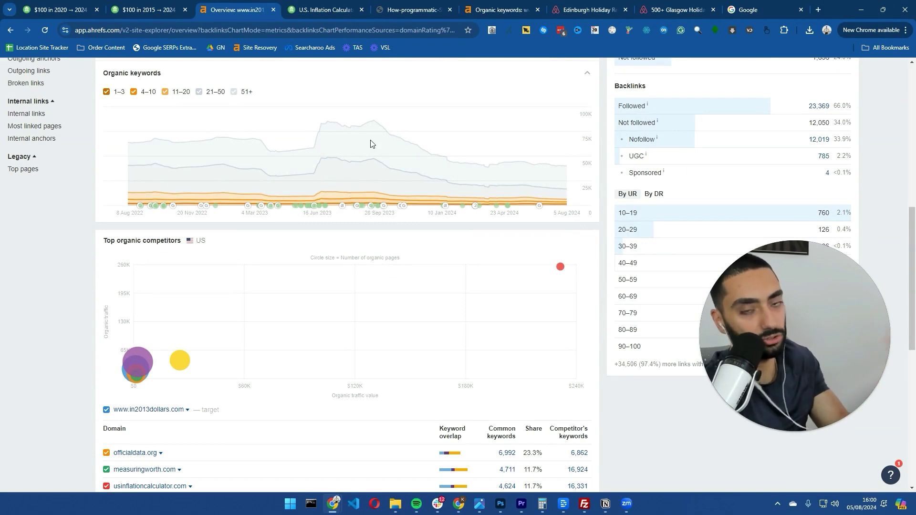
left_click(508, 7)
scroll(225, 204, "up", 8)
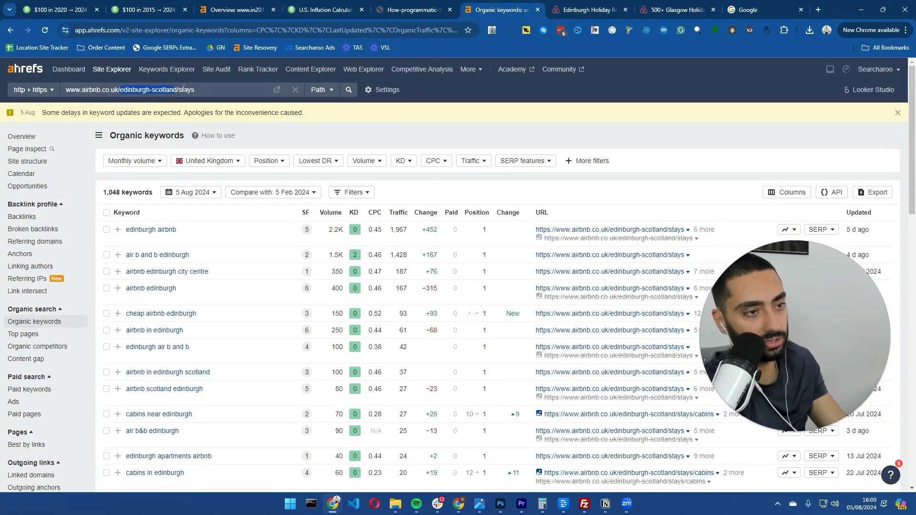
left_click(121, 90)
left_click(349, 93)
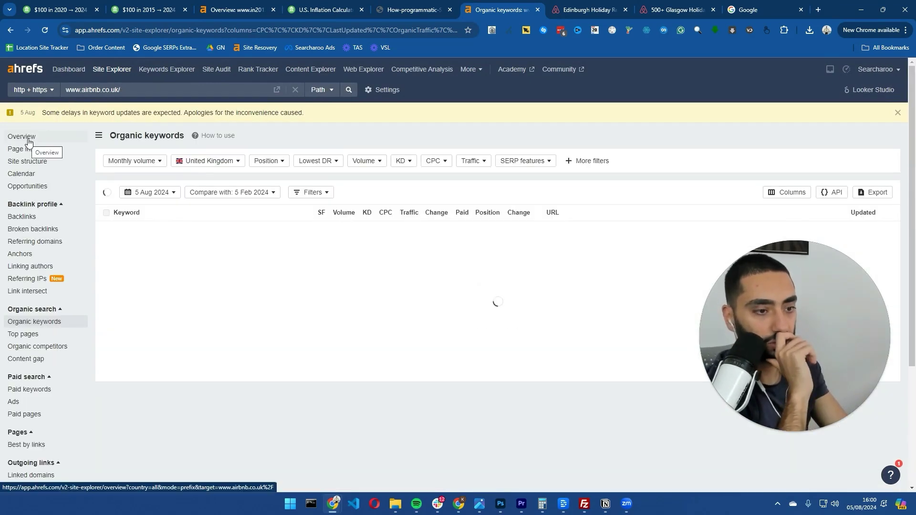
left_click(28, 140)
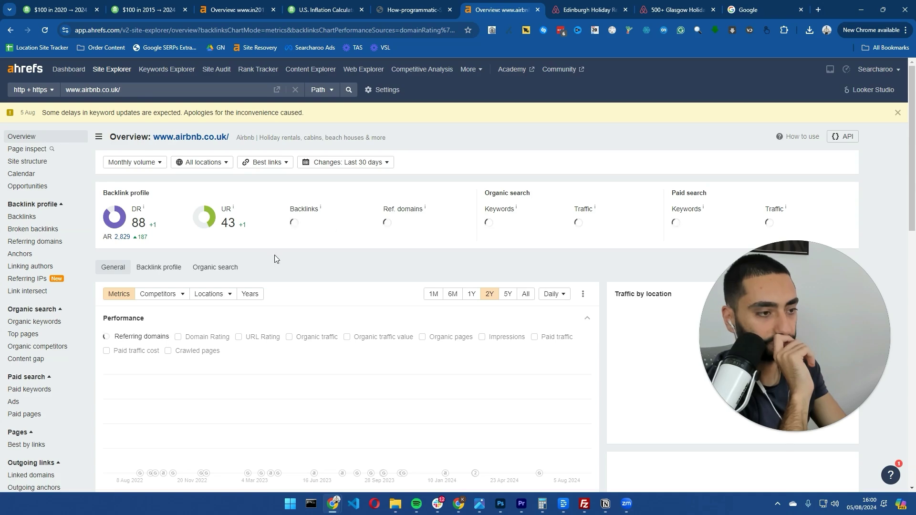
scroll(268, 260, "down", 6)
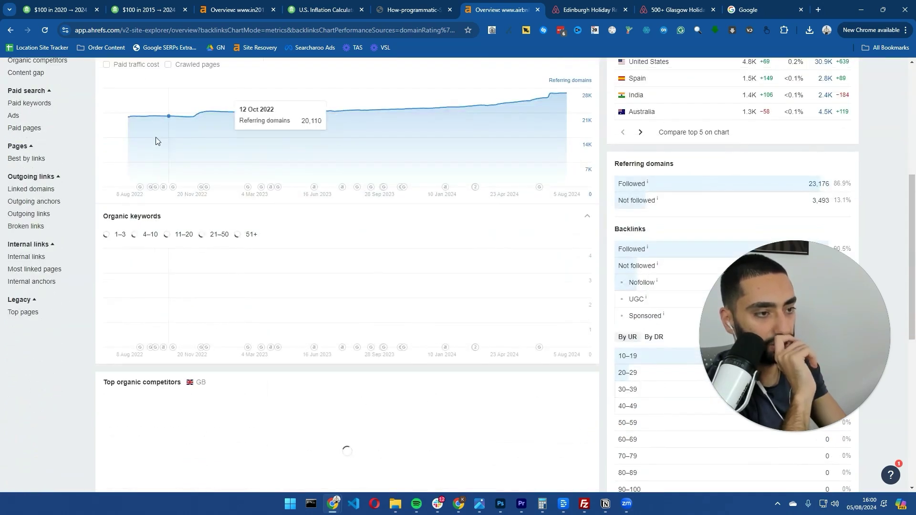
mouse_move(201, 187)
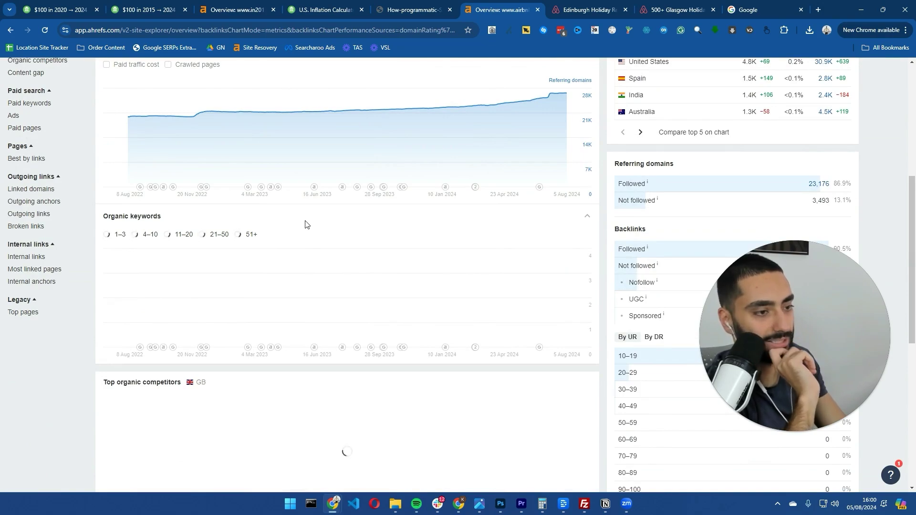
scroll(307, 227, "up", 6)
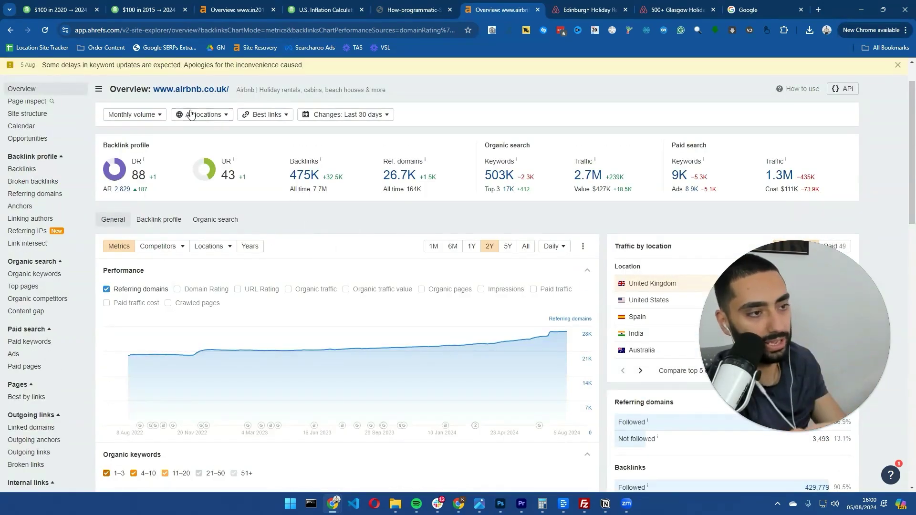
scroll(164, 123, "down", 7)
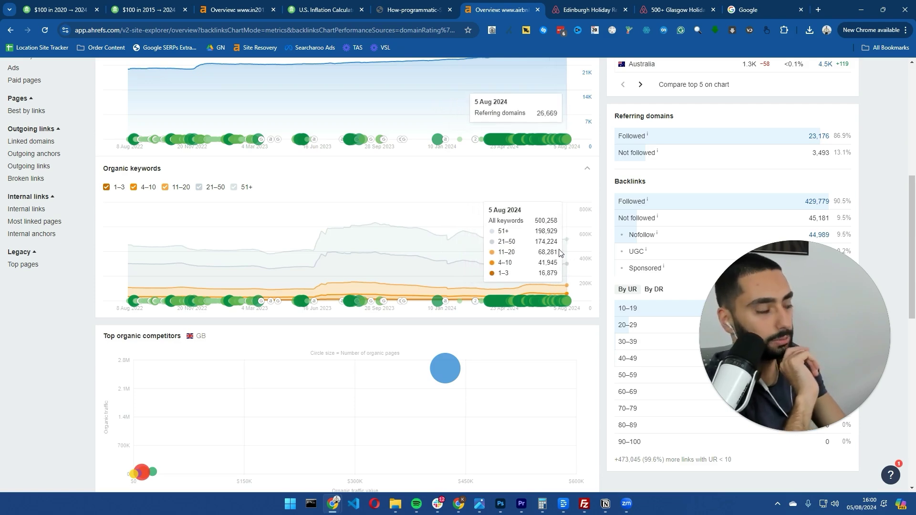
scroll(568, 266, "up", 7)
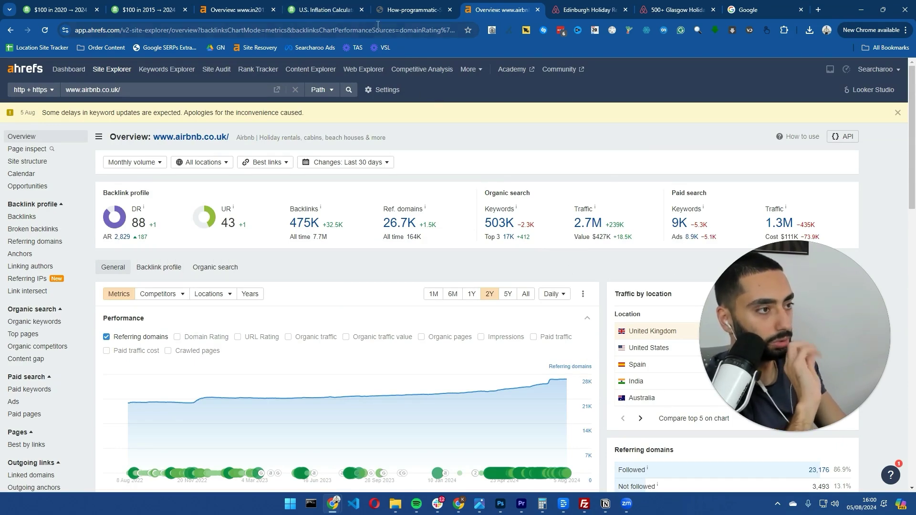
View the 'How programmatic SEO works' diagram: page template plus database feeding an automation program.
left_click(412, 9)
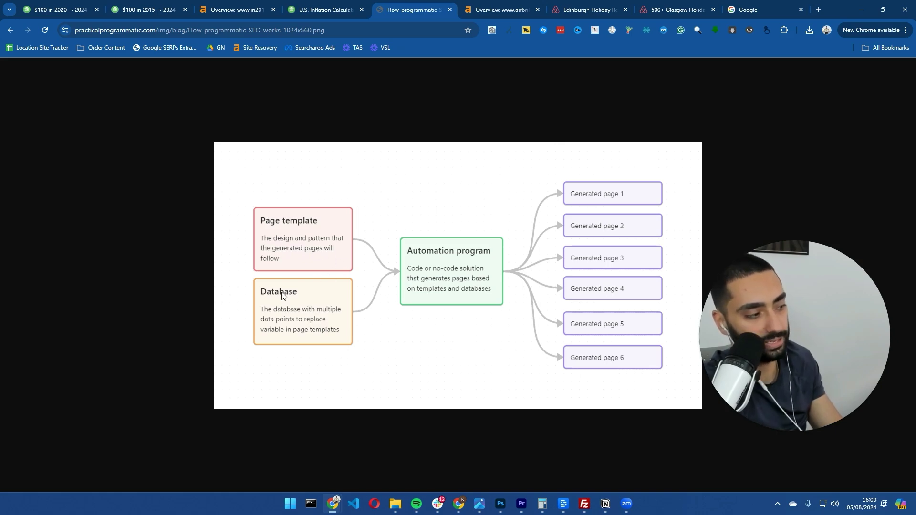
Glance at the in2013dollars overview and $100 in 2015 page, then return to Airbnb's Edinburgh rentals.
left_click(236, 9)
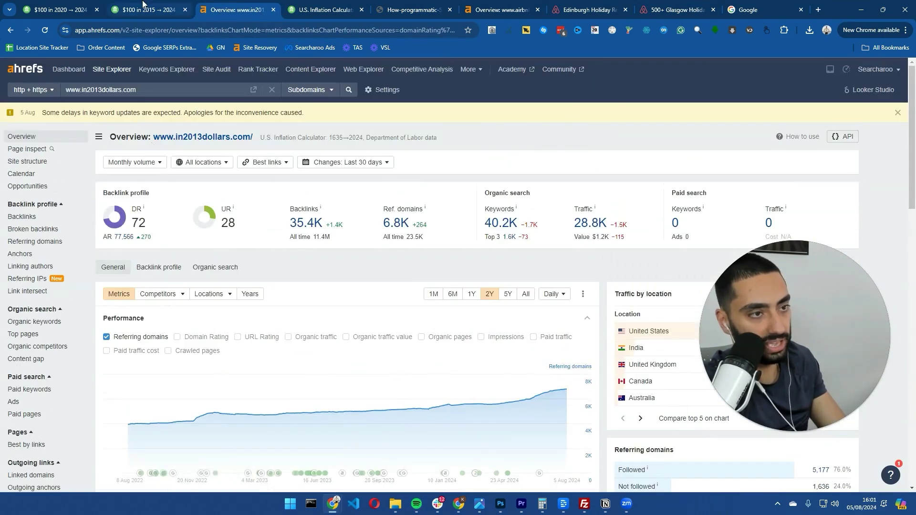
left_click(143, 10)
scroll(342, 130, "up", 7)
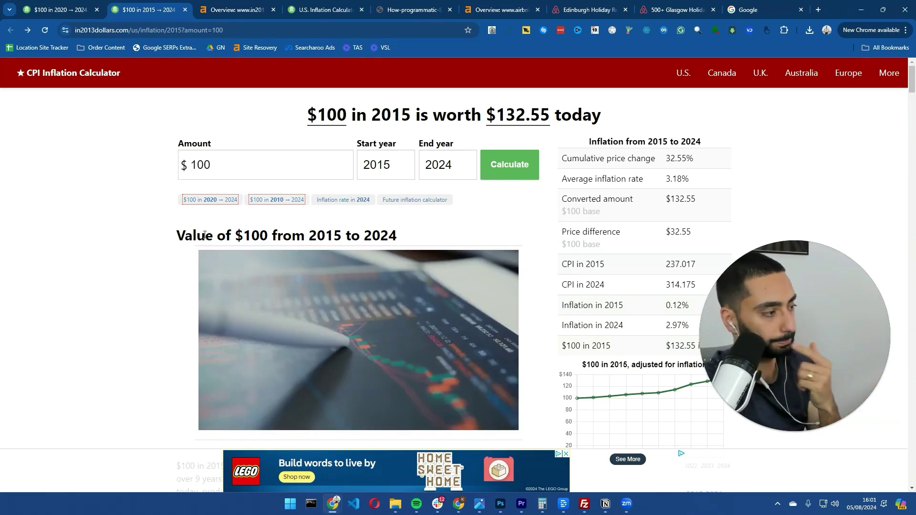
left_click(588, 9)
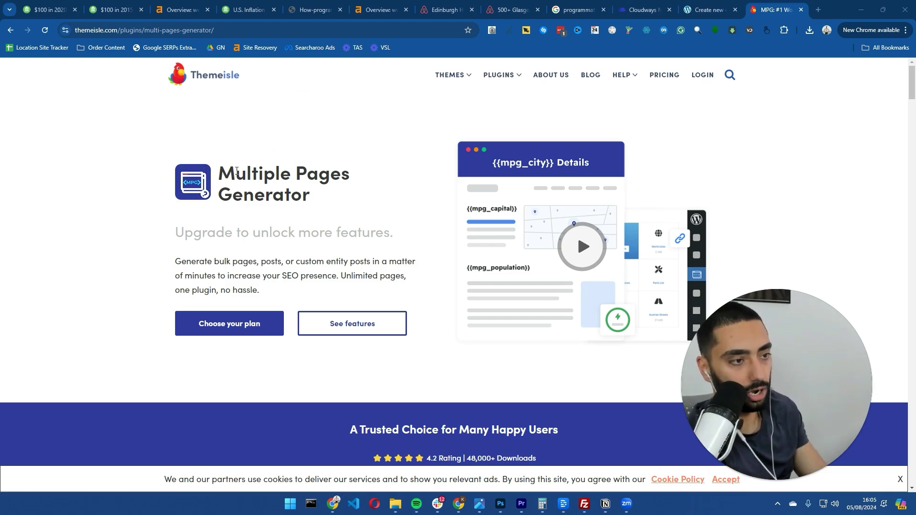
Highlight 'Multiple Pages' in the Themeisle Multiple Pages Generator plugin heading.
left_click_drag(235, 174, 347, 176)
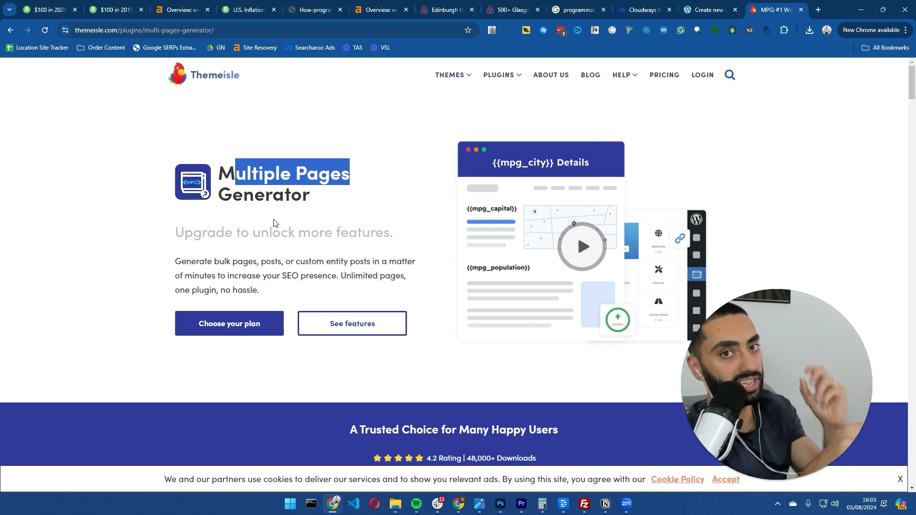
Open the MPG Locations project from All Projects and select its Google Sheet source link.
left_click(708, 9)
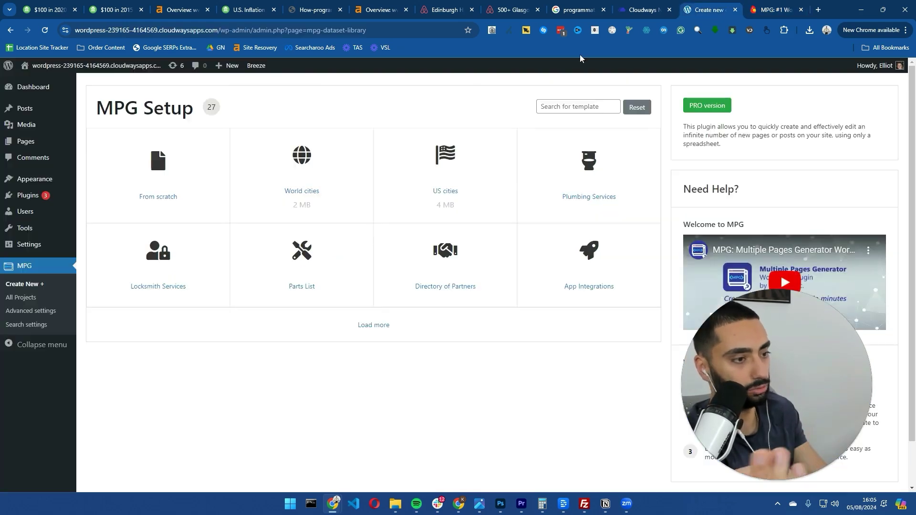
left_click(29, 299)
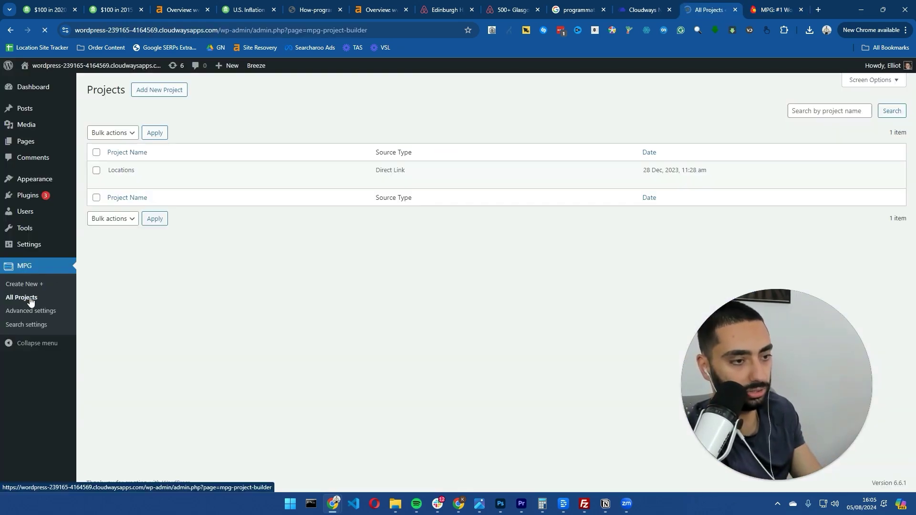
left_click(115, 180)
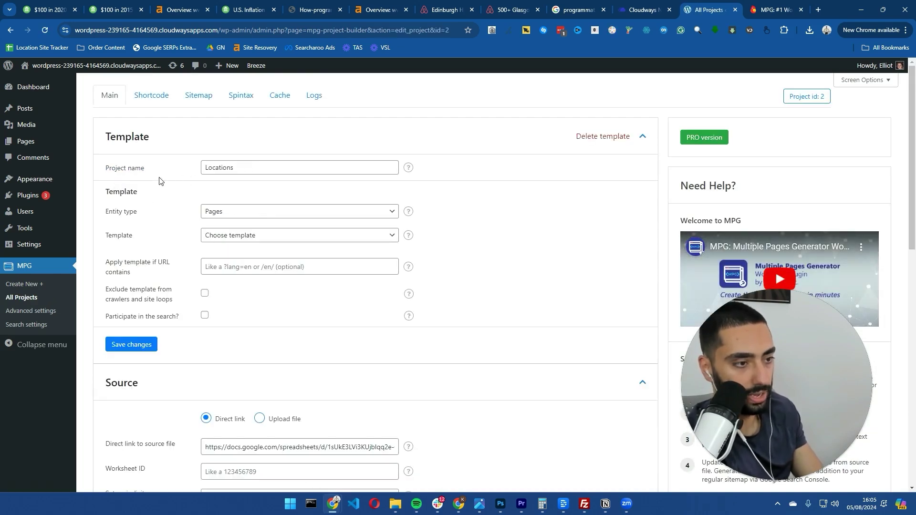
triple_click(242, 450)
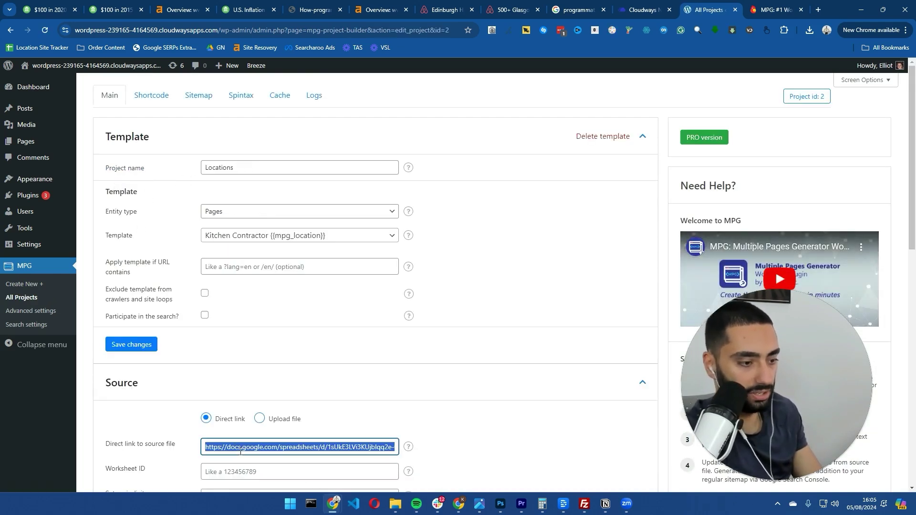
Open the copied Locations Google Sheet link in a new tab.
key("ctrl+c")
left_click(818, 9)
key("ctrl+v")
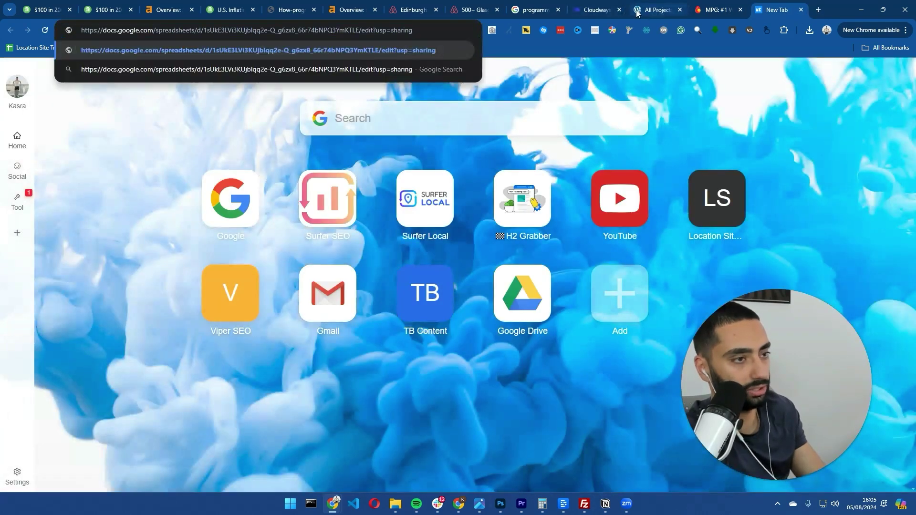
key("Return")
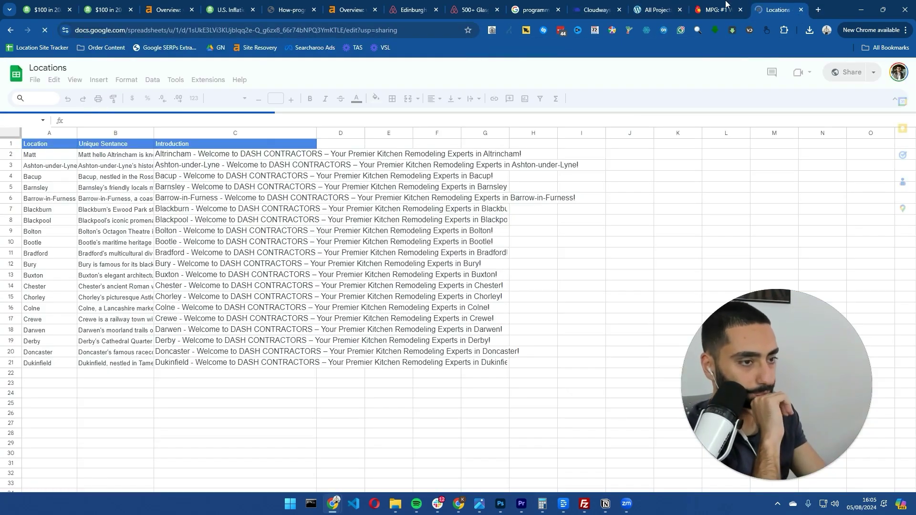
Review the Location, Unique Sentance and Introduction columns, then return to the MPG project editor.
left_click_drag(45, 154, 126, 144)
left_click(126, 143)
left_click(192, 144)
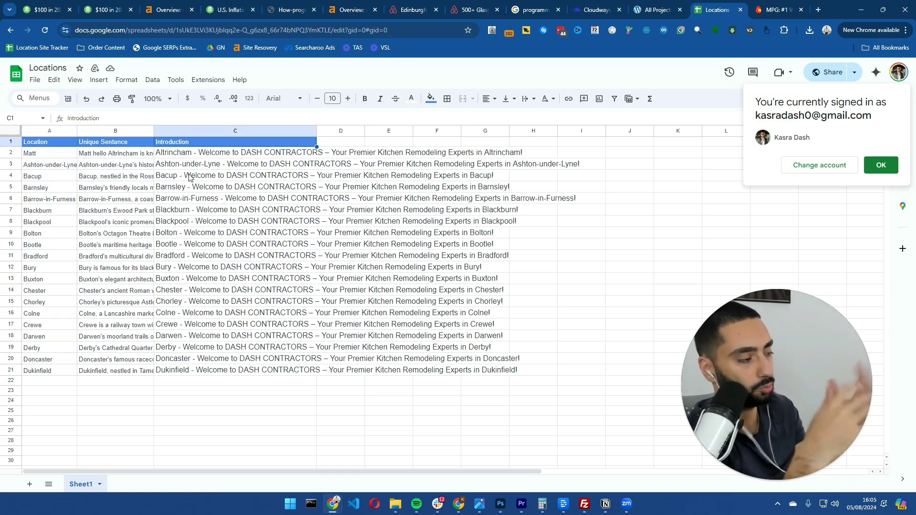
left_click(651, 6)
mouse_move(63, 239)
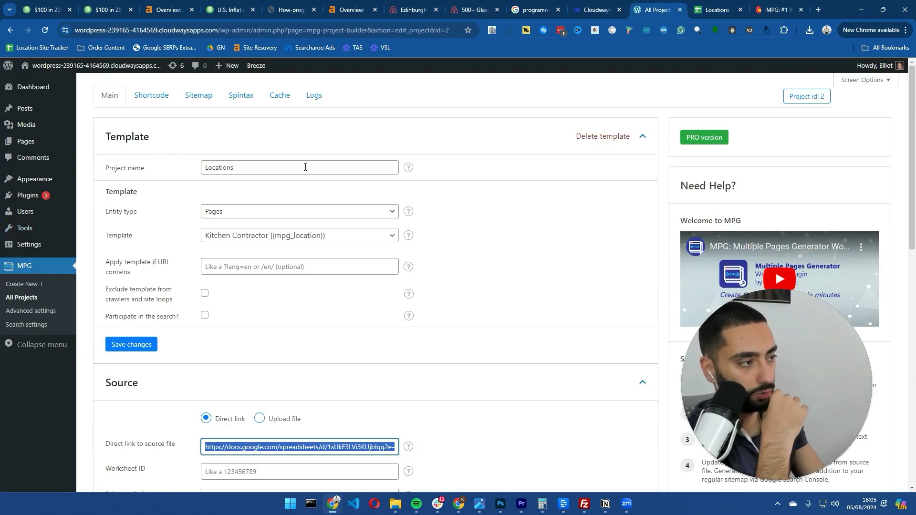
Open the generated /matt/ page from the Data preview and select its Unique Sent sentence.
scroll(193, 284, "down", 6)
scroll(192, 287, "up", 4)
scroll(197, 293, "down", 8)
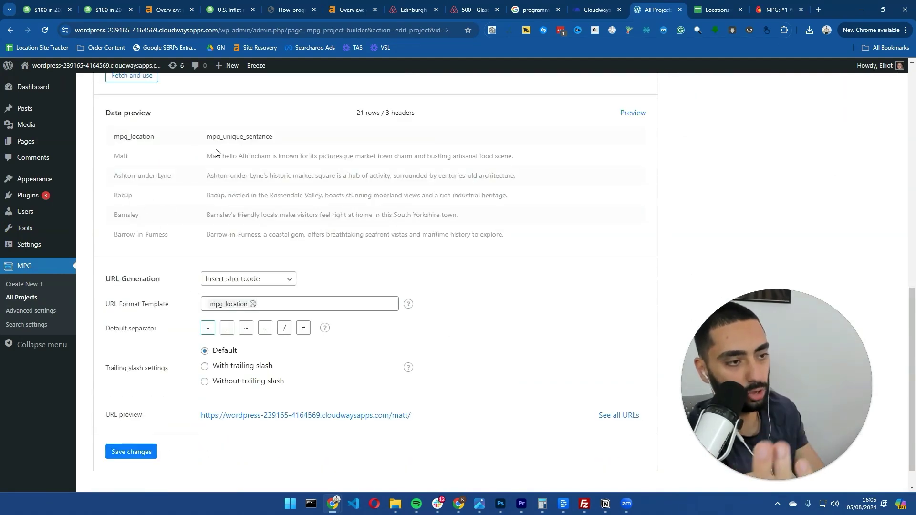
left_click_drag(213, 155, 375, 152)
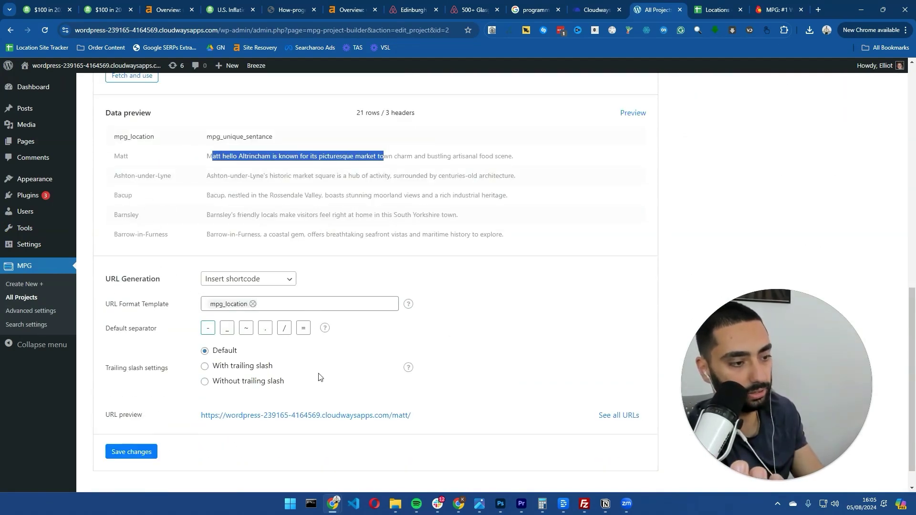
middle_click(361, 416)
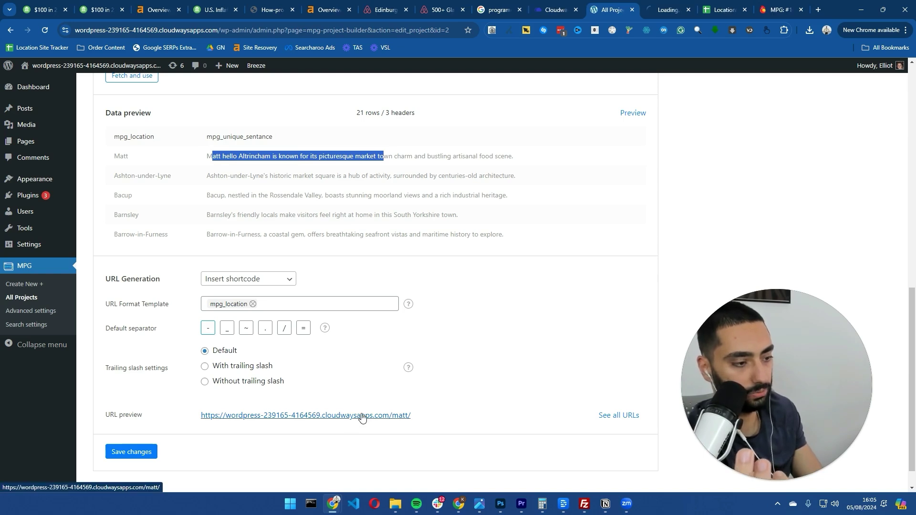
left_click(654, 9)
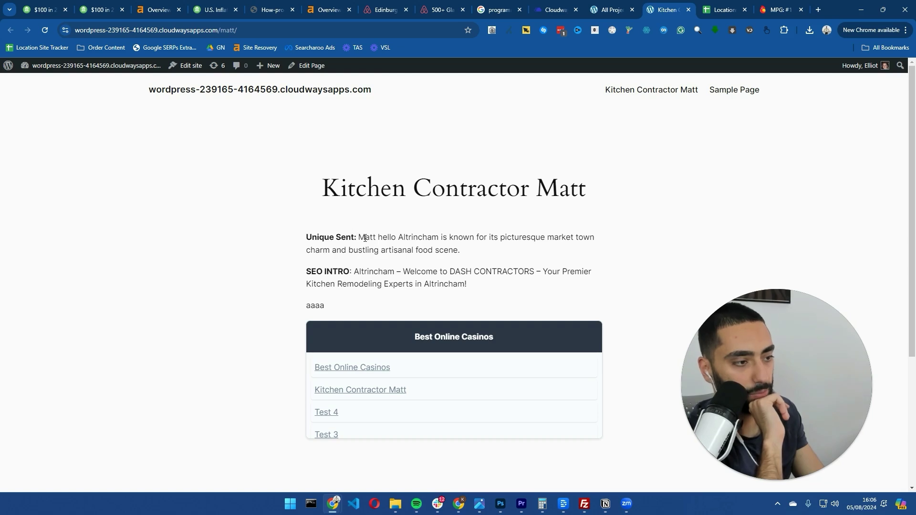
left_click_drag(359, 238, 495, 239)
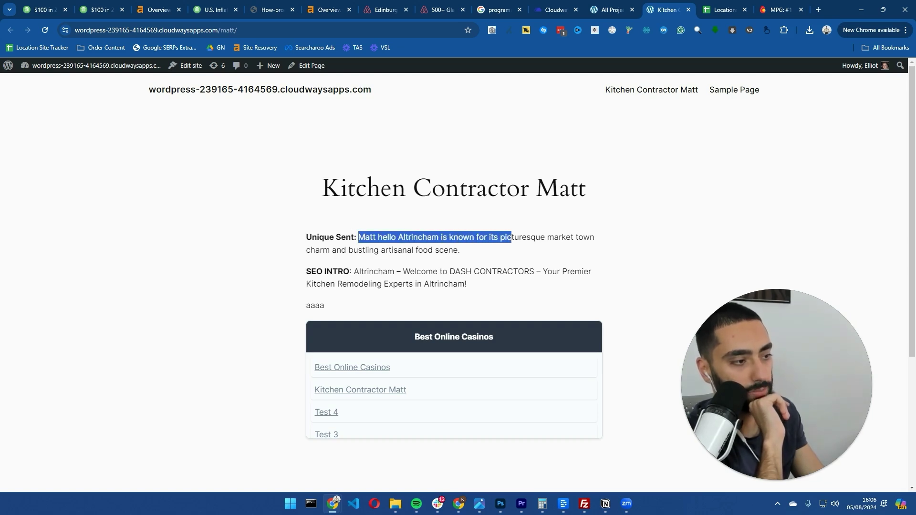
left_click_drag(553, 238, 459, 249)
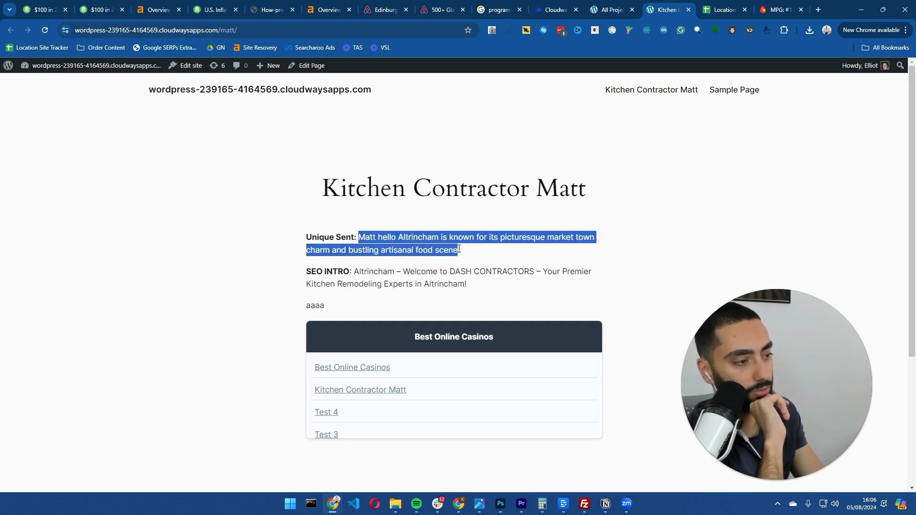
Replace Matt's sentence in cell B2 with 'hello this is a test'.
left_click(708, 5)
left_click(116, 155)
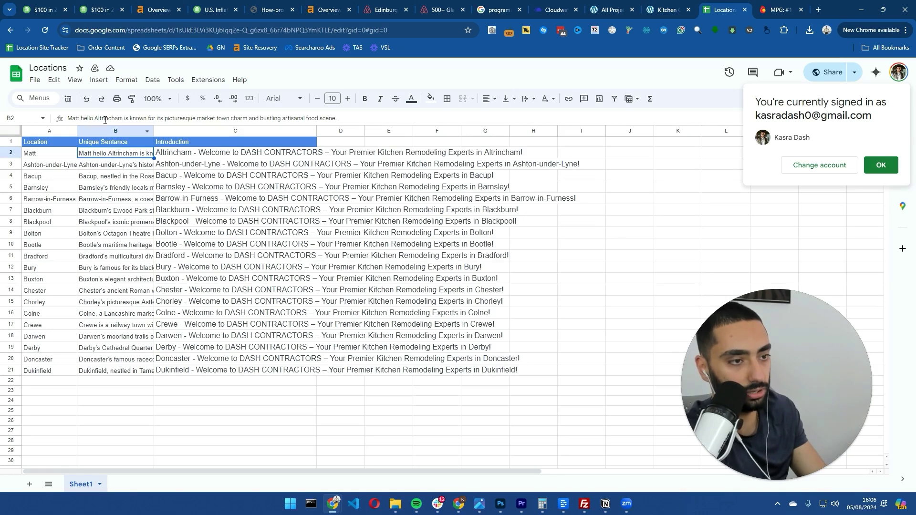
left_click(72, 118)
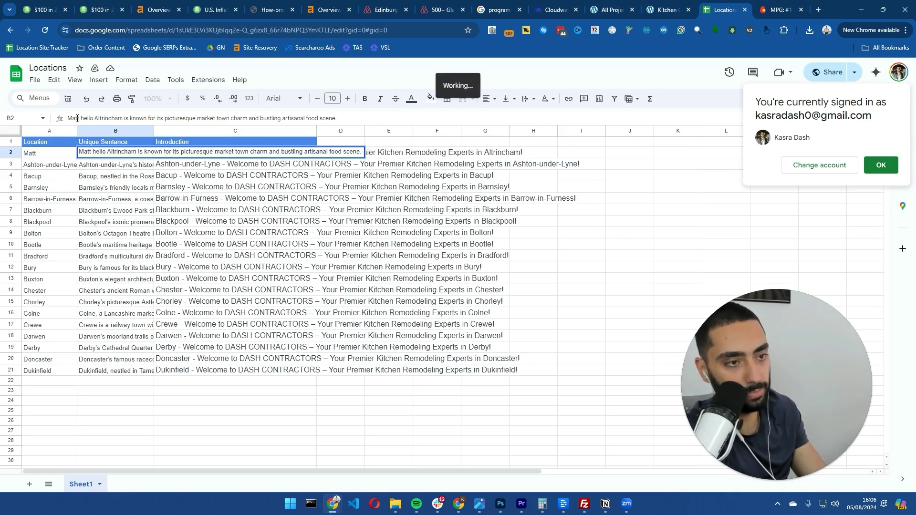
key("ctrl+a")
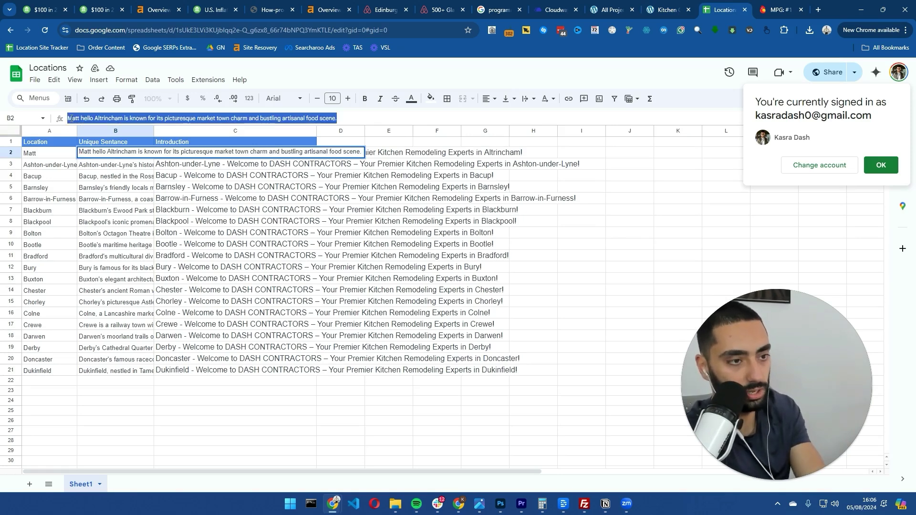
type("he")
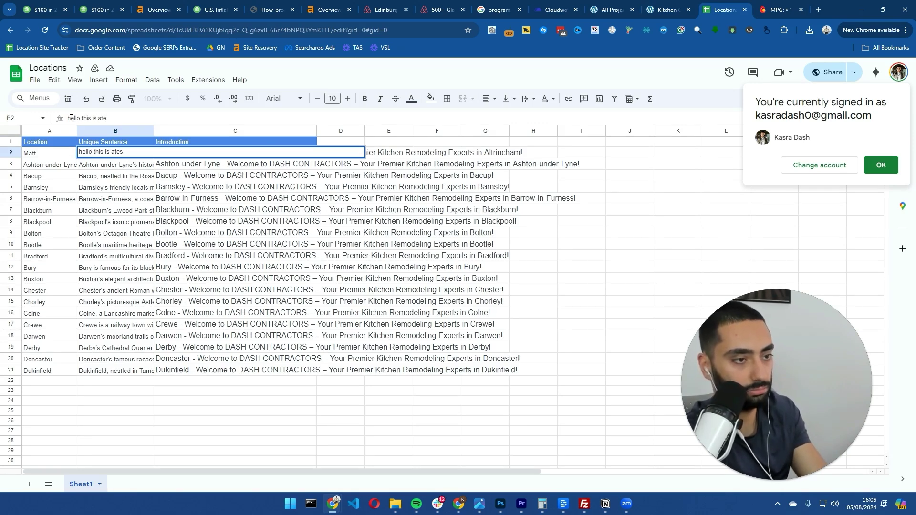
type("llo this is a test")
key("Return")
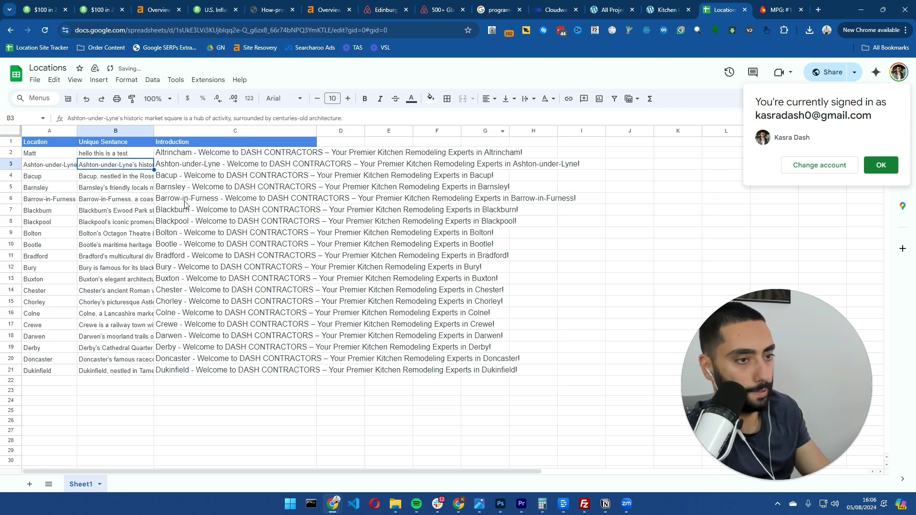
Re-fetch the Locations sheet data in the MPG project editor.
left_click(778, 9)
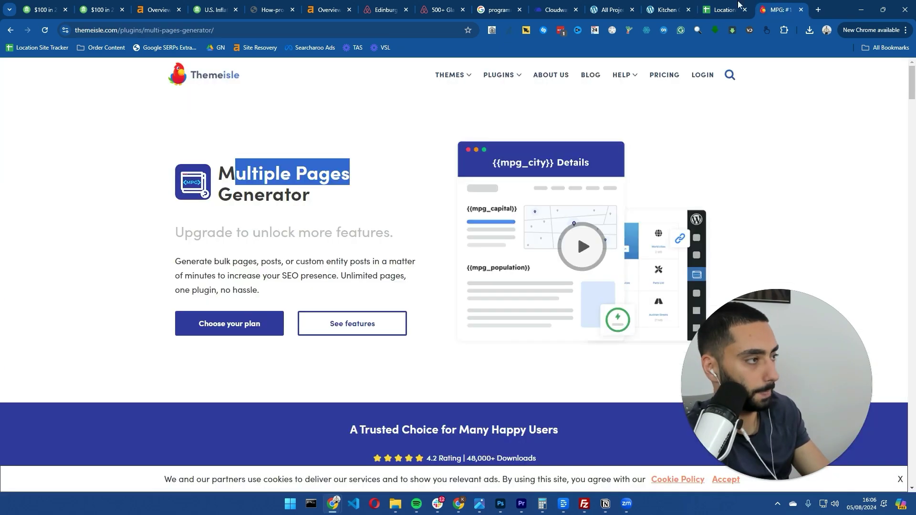
left_click(658, 11)
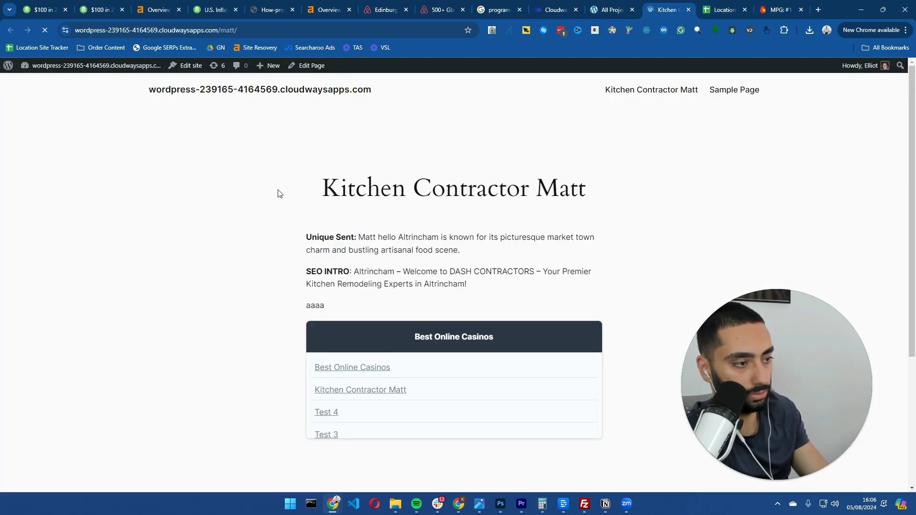
left_click(606, 6)
scroll(292, 223, "up", 5)
left_click(137, 363)
scroll(426, 277, "down", 3)
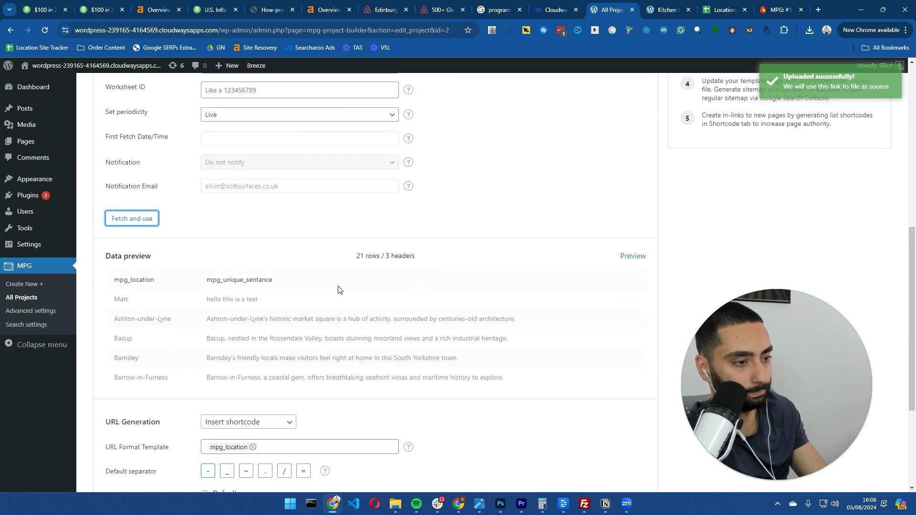
Hard-reload the live Kitchen Contractor Matt page with developer tools open, bypassing the cache.
left_click(667, 9)
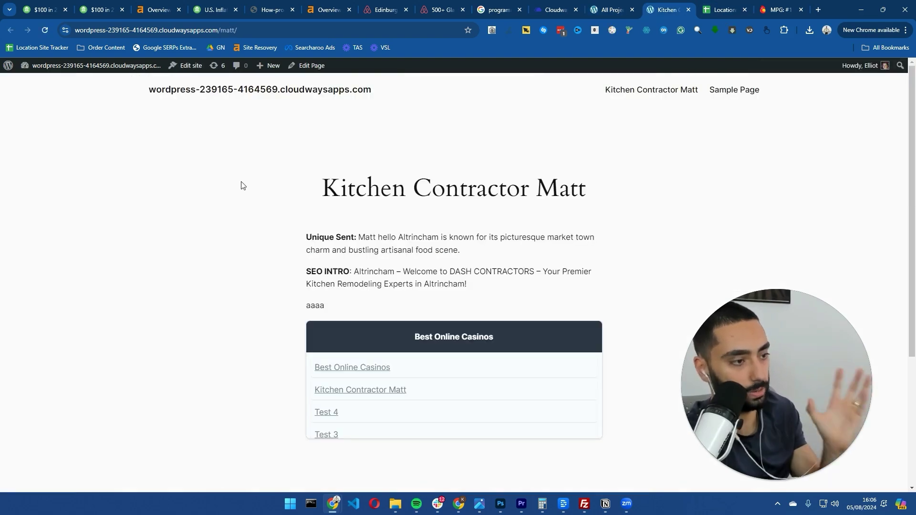
left_click(46, 31)
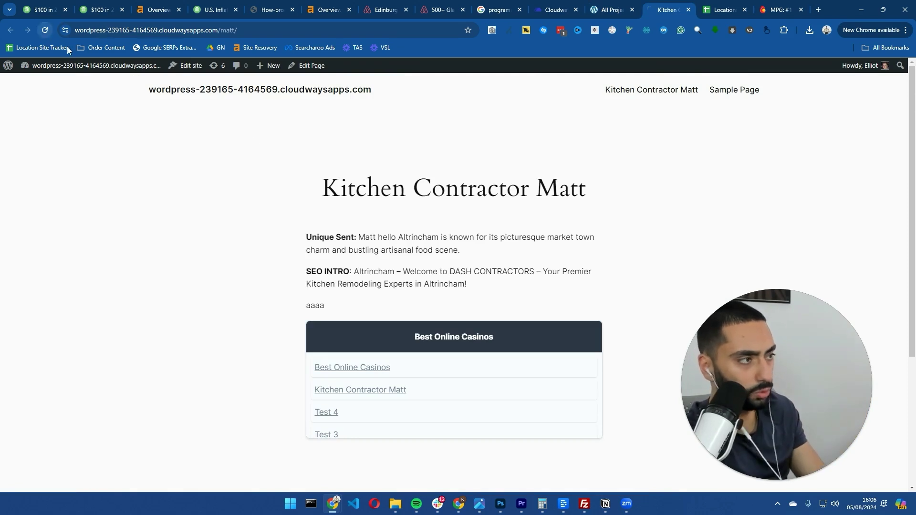
right_click(474, 254)
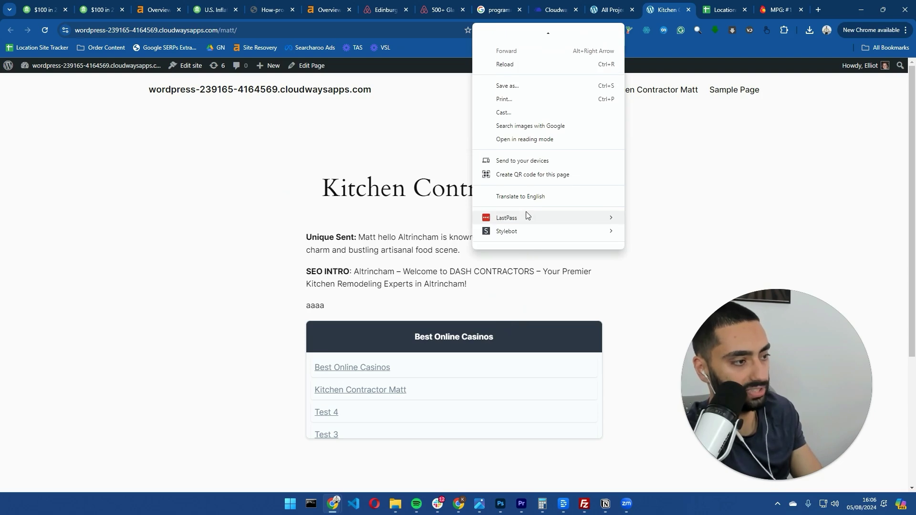
left_click(328, 164)
key("F12")
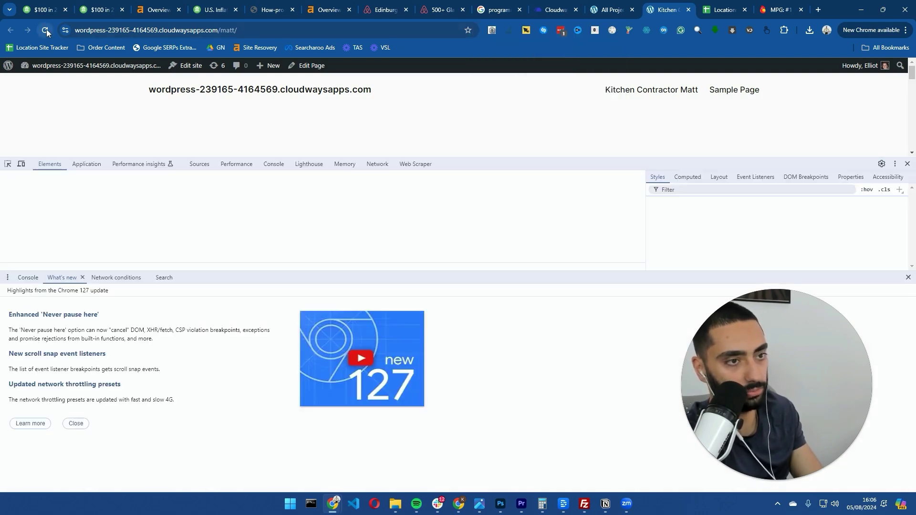
right_click(45, 30)
left_click(75, 80)
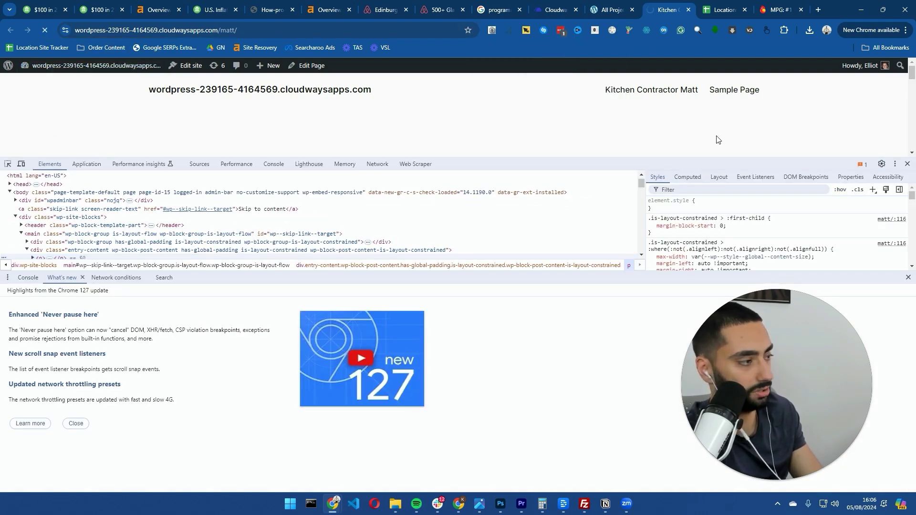
left_click(908, 164)
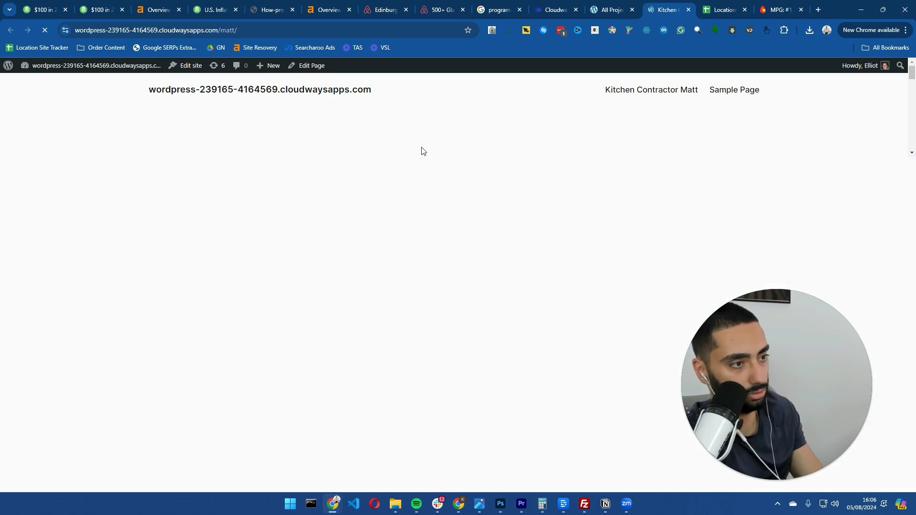
Reopen the /matt/ page from its preview URL and reload it to show 'hello this is a test'.
left_click(612, 10)
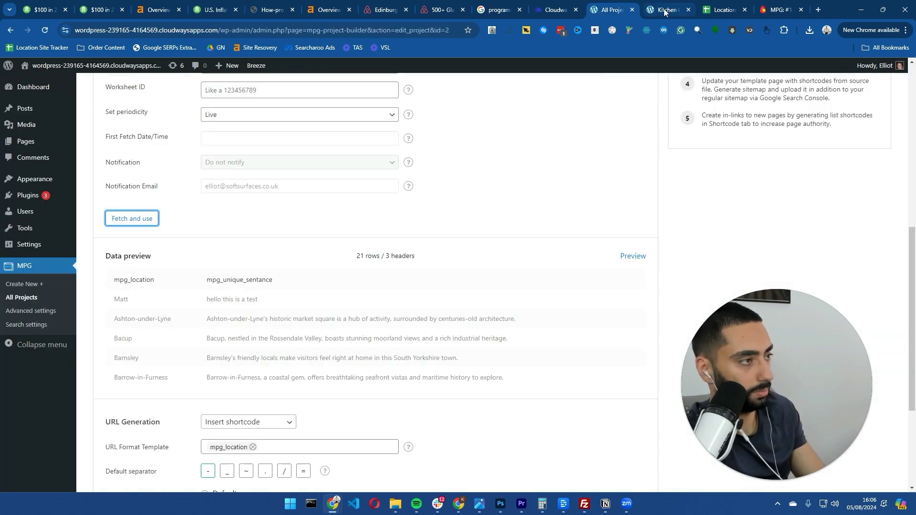
middle_click(665, 11)
scroll(310, 315, "down", 3)
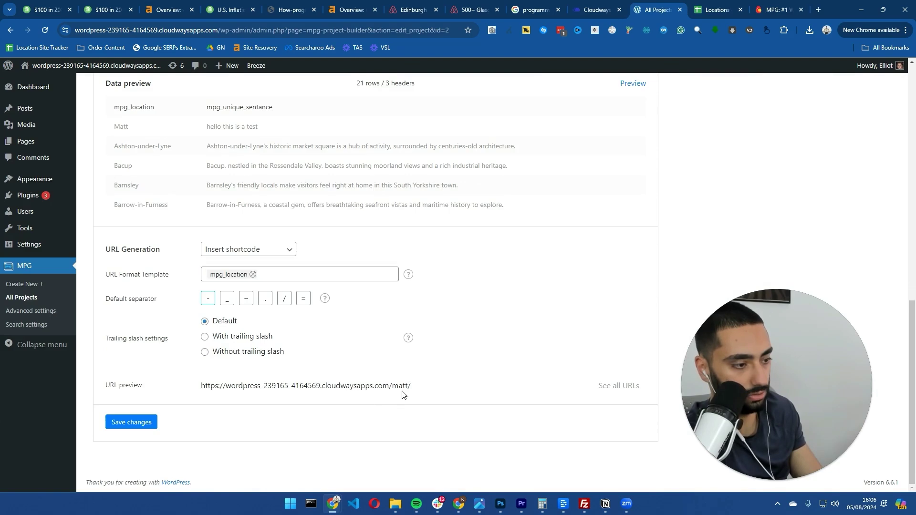
triple_click(347, 386)
key("ctrl+c")
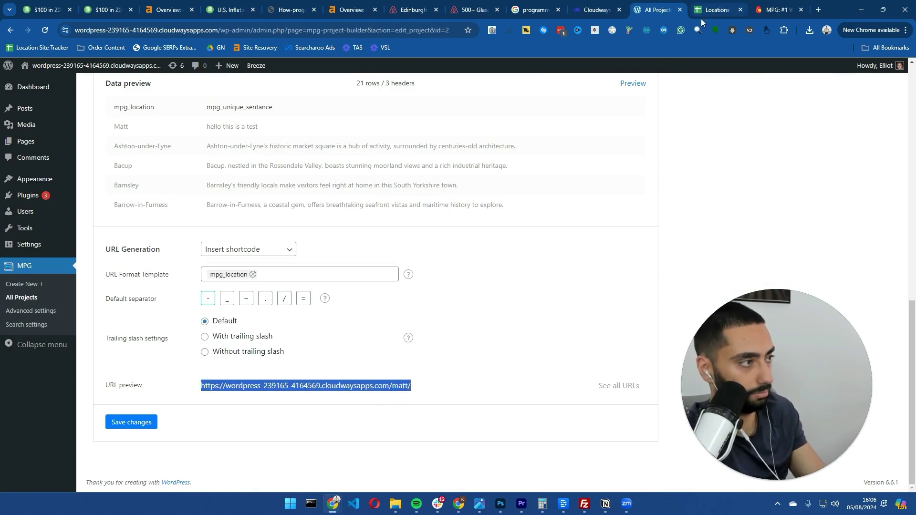
left_click(819, 10)
key("ctrl+v")
key("Return")
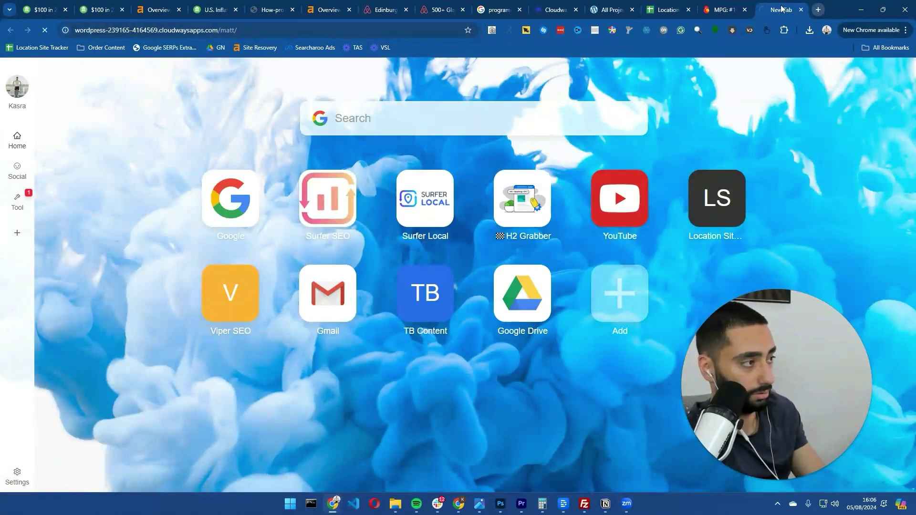
left_click_drag(653, 3, 653, 4)
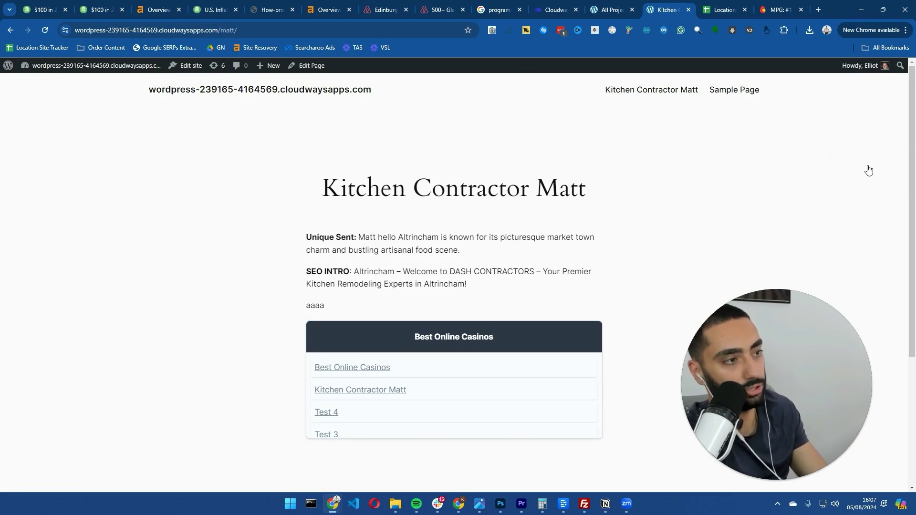
key("F5")
scroll(493, 205, "down", 1)
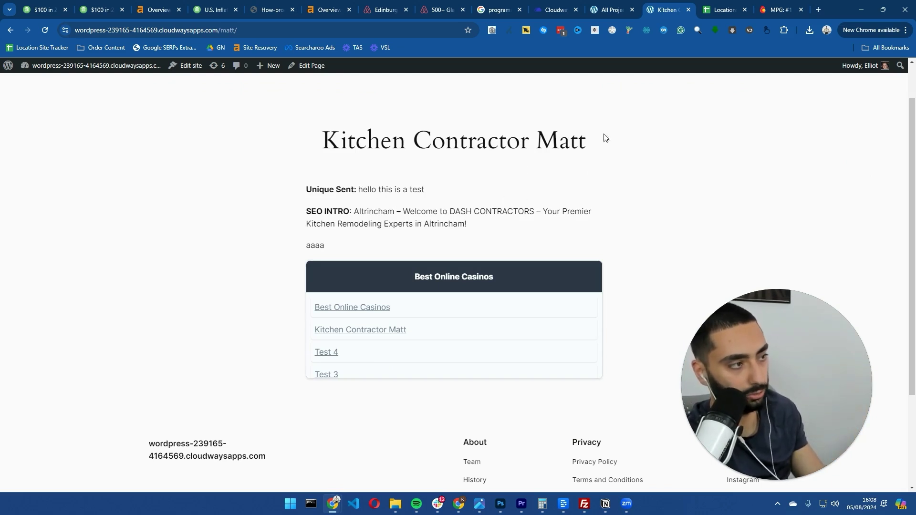
Review other towns' unique sentences in column B, such as Ashton-under-Lyne and Blackpool.
key("ctrl+Tab")
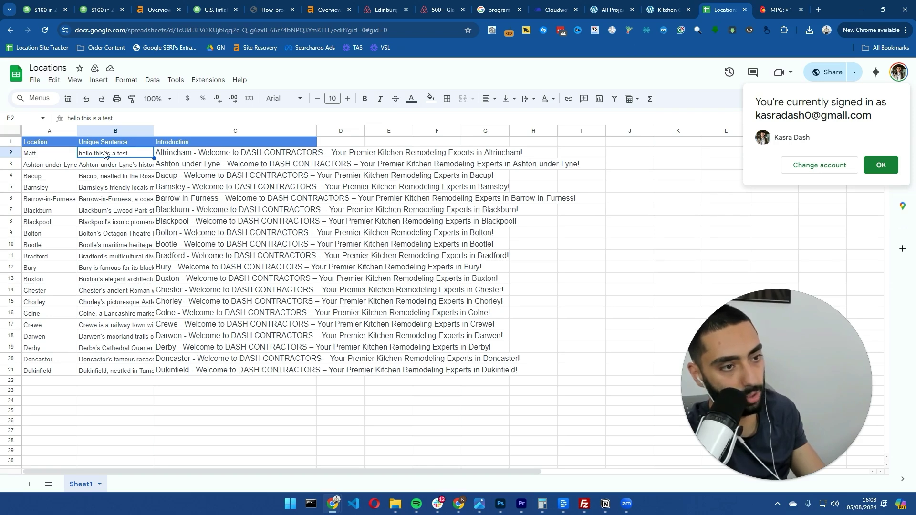
left_click(115, 168)
left_click(103, 180)
left_click(96, 212)
left_click(106, 239)
left_click(144, 168)
left_click(129, 221)
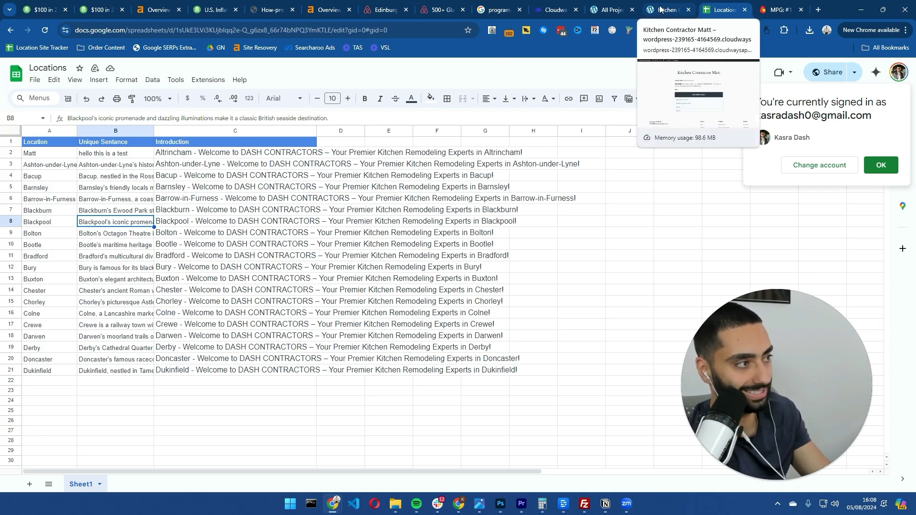
left_click(674, 16)
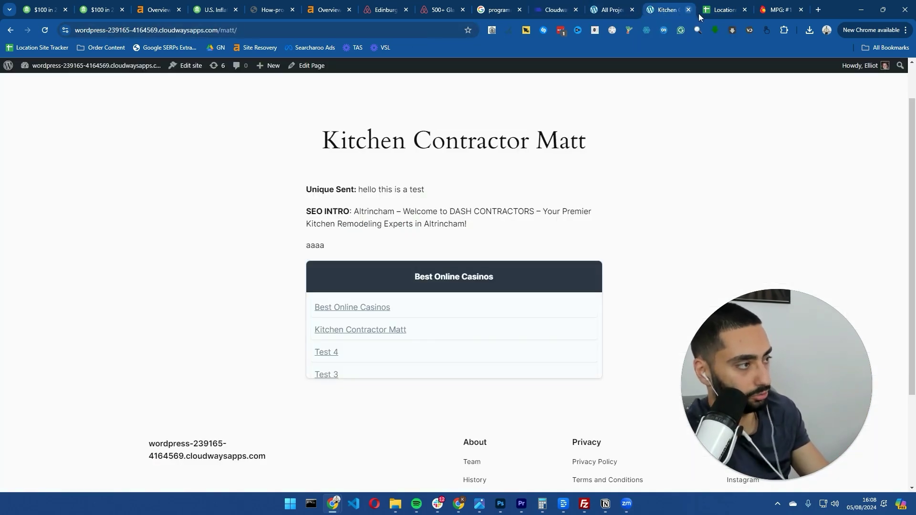
left_click_drag(781, 10, 726, 10)
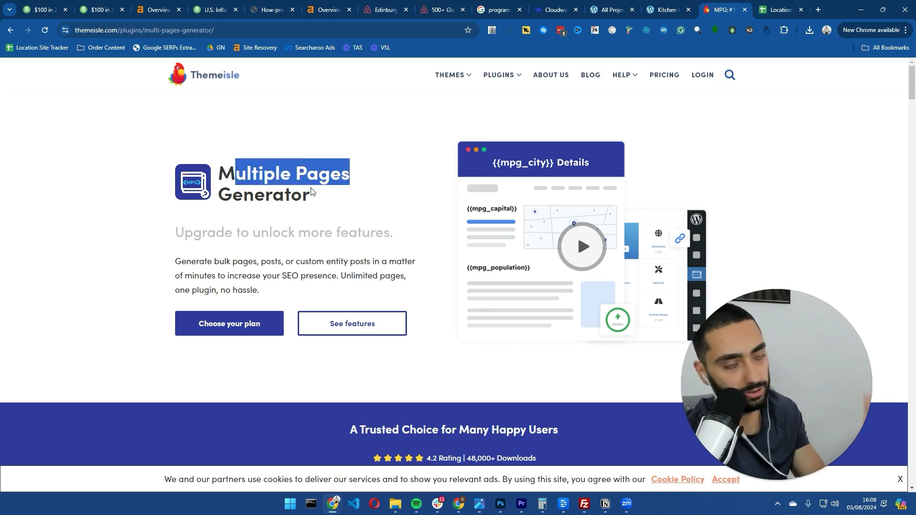
left_click_drag(307, 201, 213, 184)
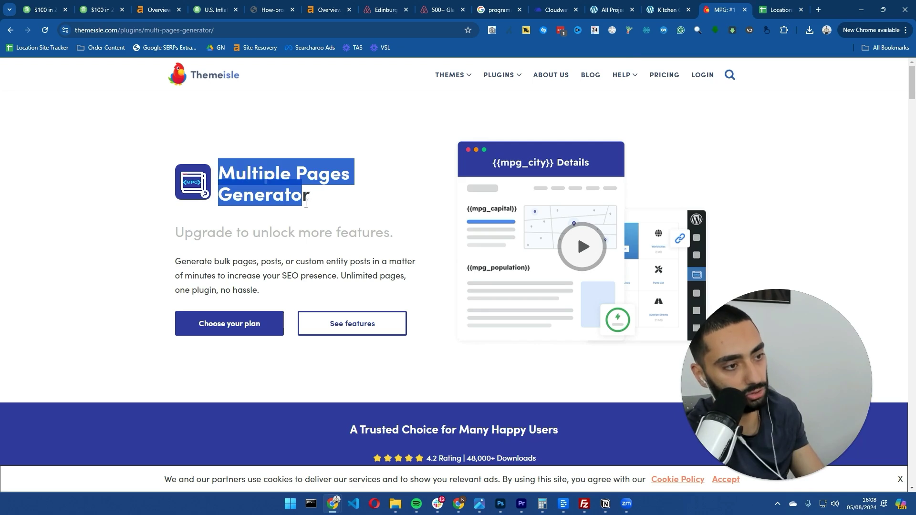
left_click_drag(318, 208, 223, 173)
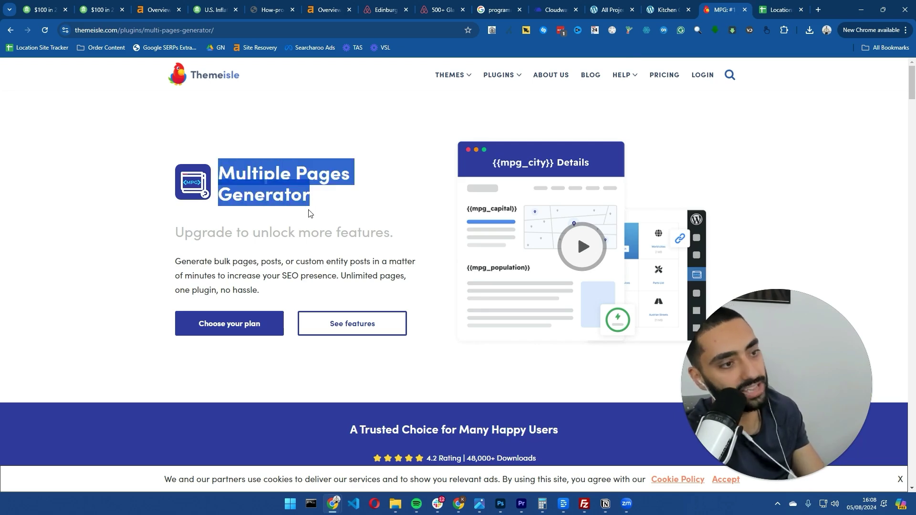
left_click(610, 10)
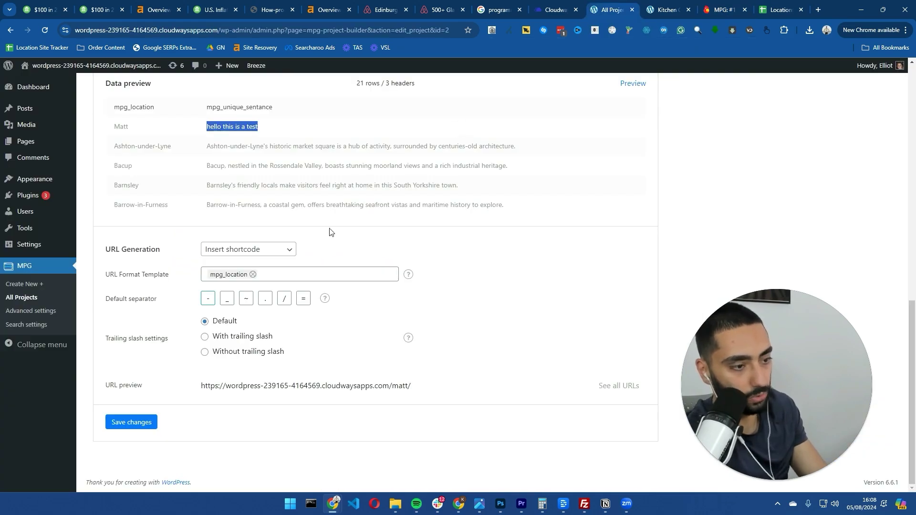
left_click(614, 389)
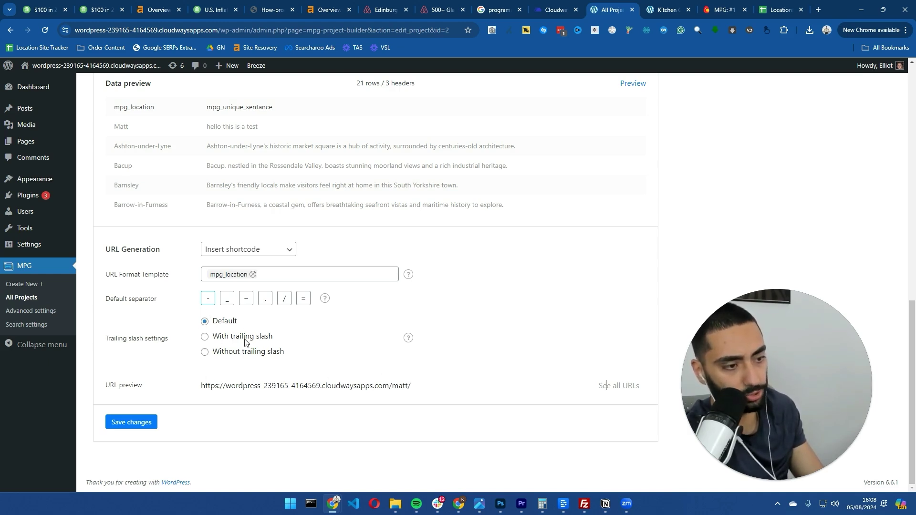
scroll(279, 348, "up", 5)
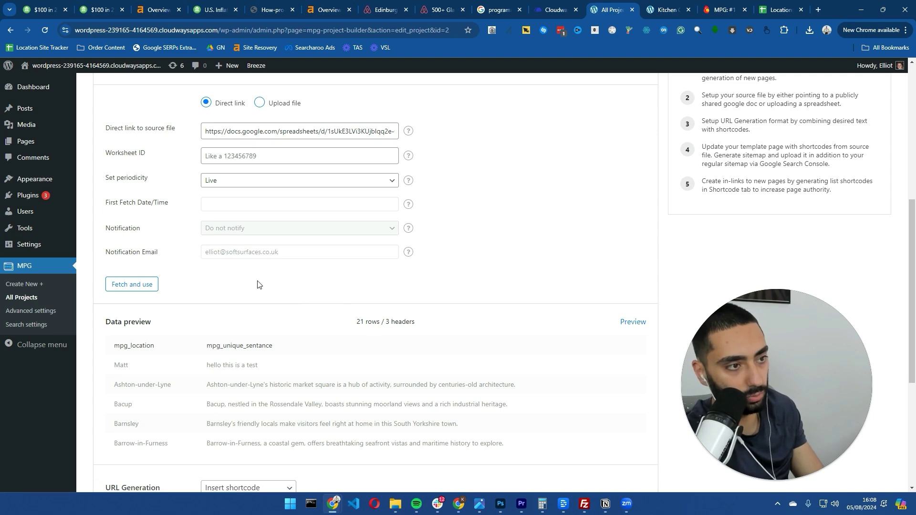
scroll(258, 285, "up", 7)
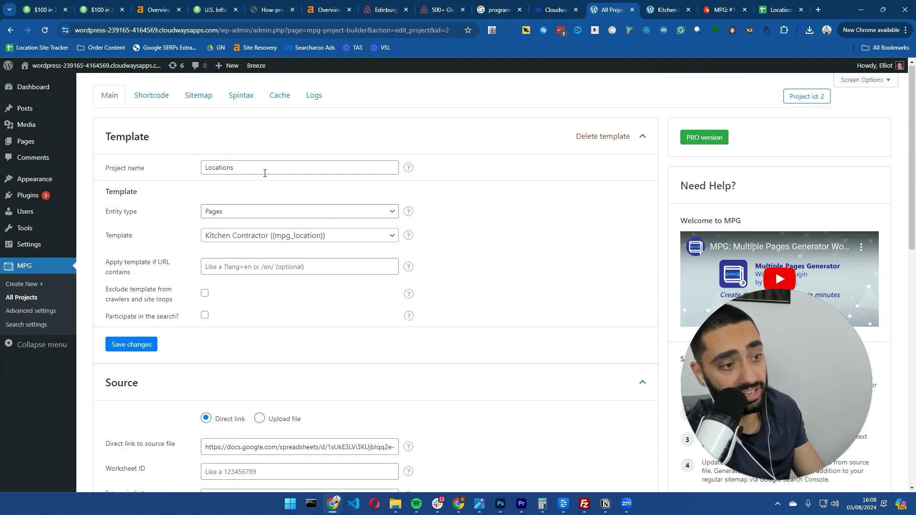
Revisit the Ahrefs airbnb.co.uk overview and the Airbnb Edinburgh rentals page.
left_click(667, 7)
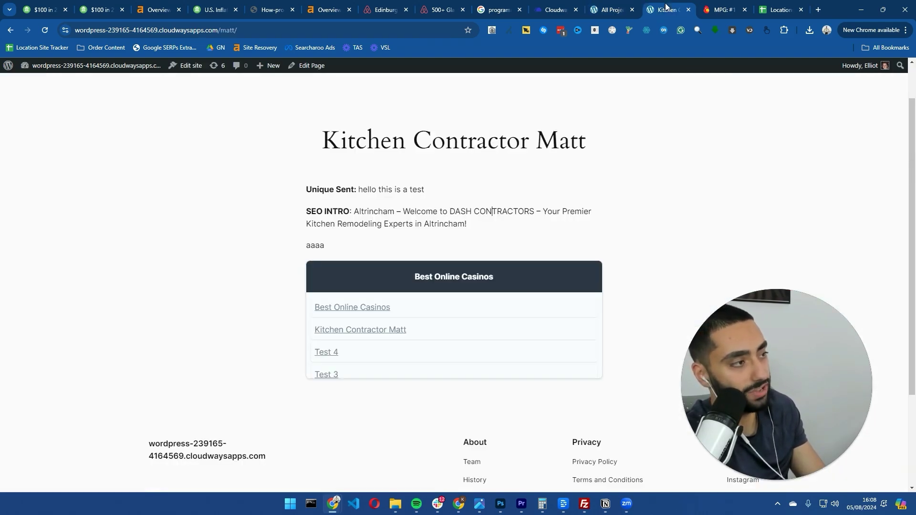
left_click(329, 8)
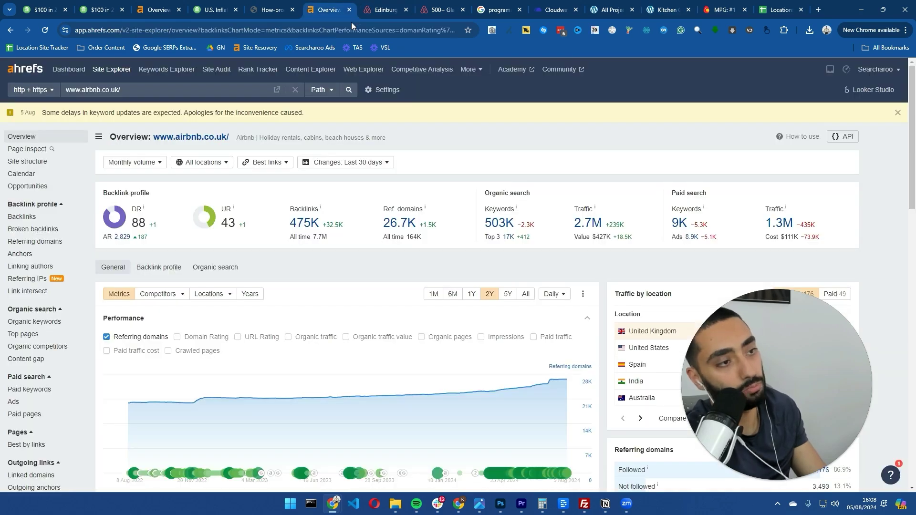
left_click(386, 10)
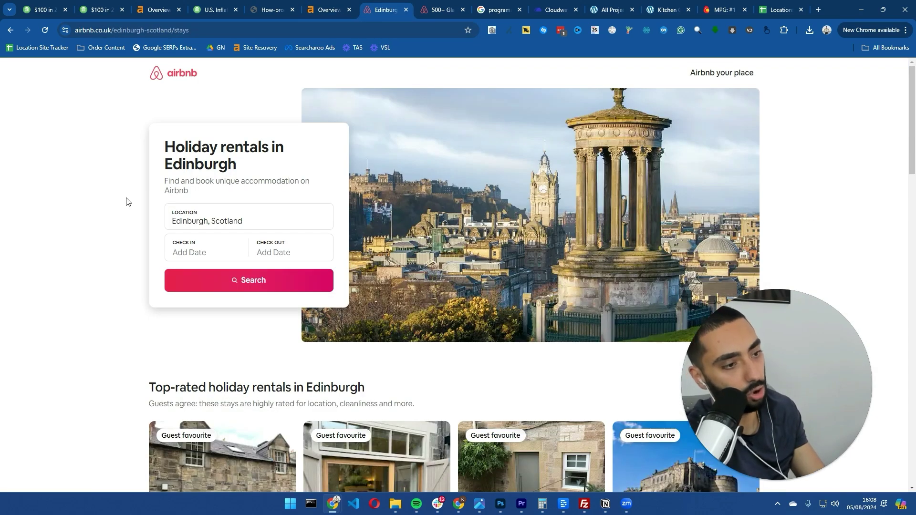
scroll(204, 165, "down", 4)
Mark the empty rows below the location list, then select the Airbnb Edinburgh page address.
key("ctrl+9")
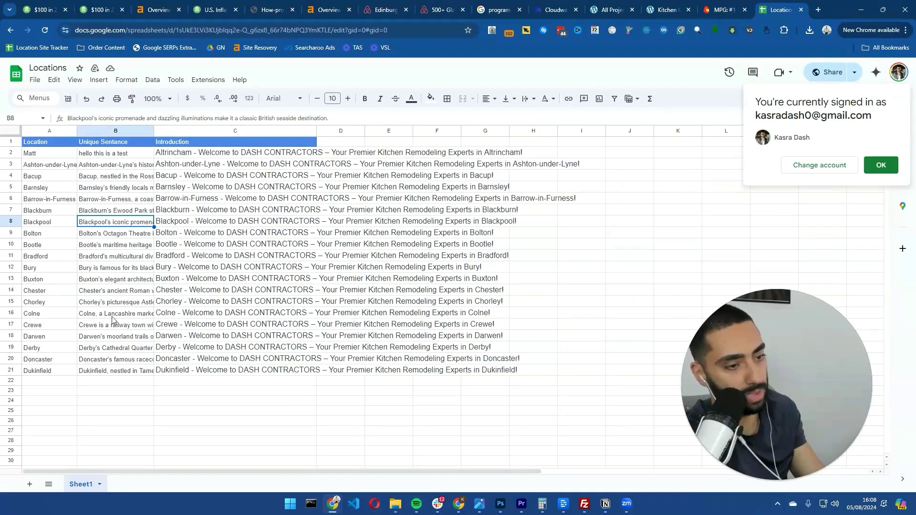
left_click_drag(48, 382, 137, 428)
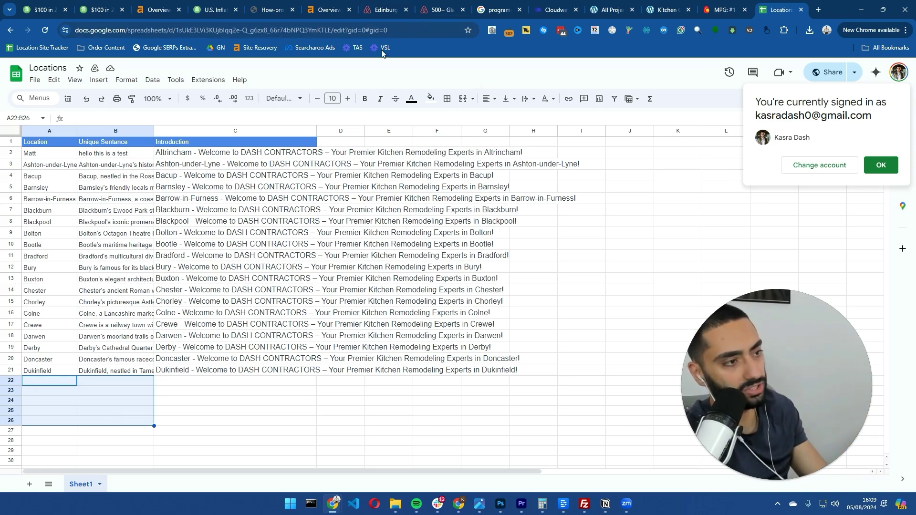
left_click(377, 10)
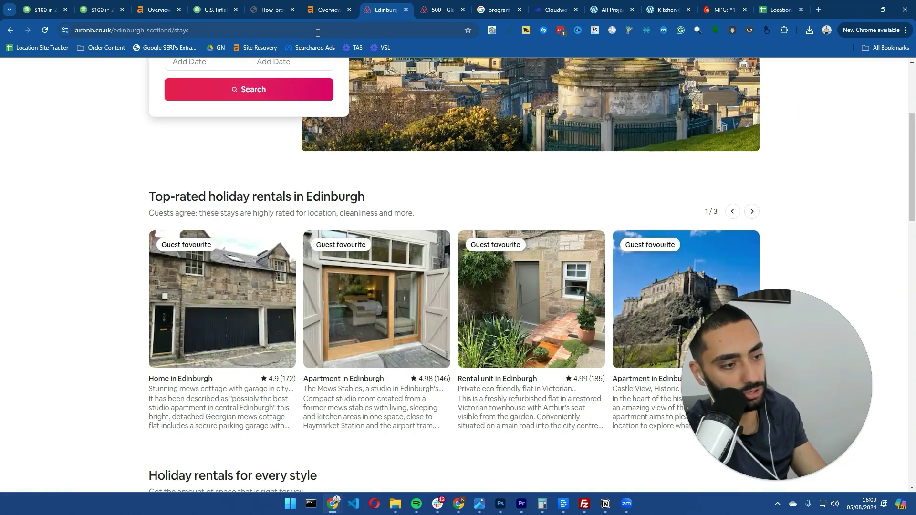
left_click(317, 33)
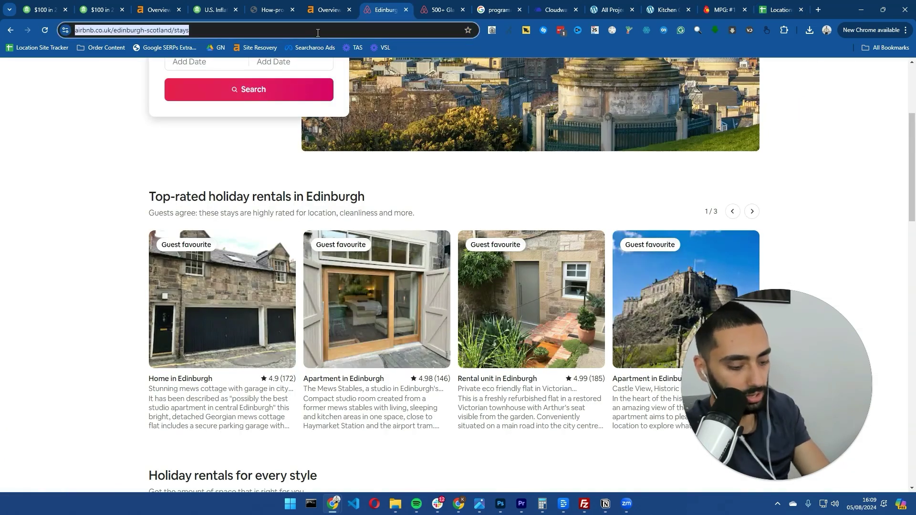
Go to Google and search for 'trip advisor greece'.
type("google.co")
key("Return")
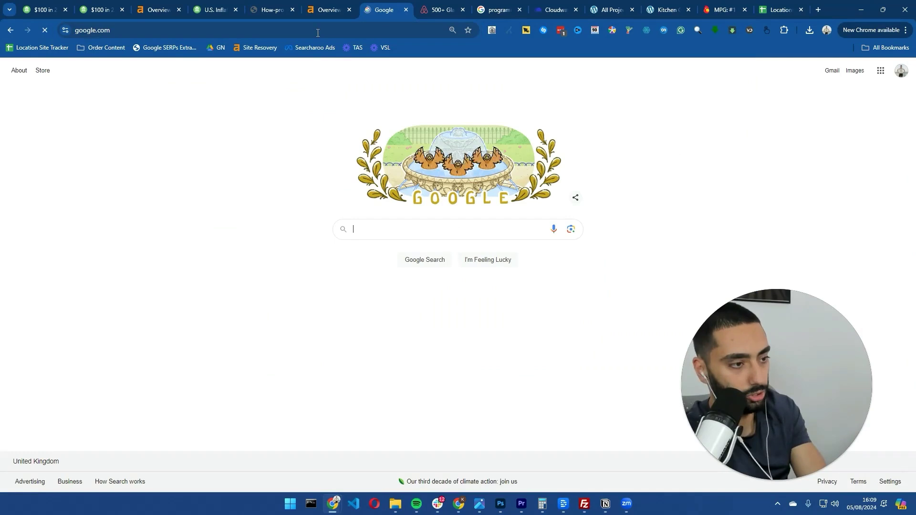
type("trip advisor ")
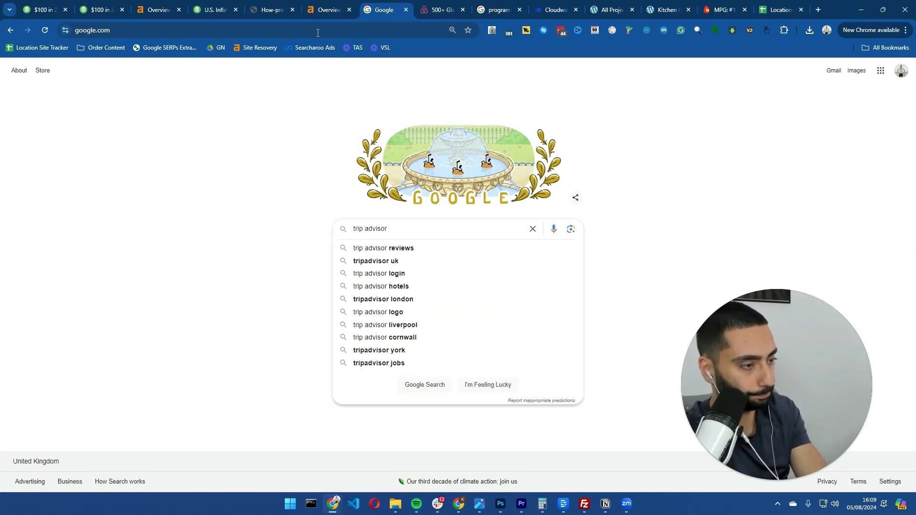
type("greec")
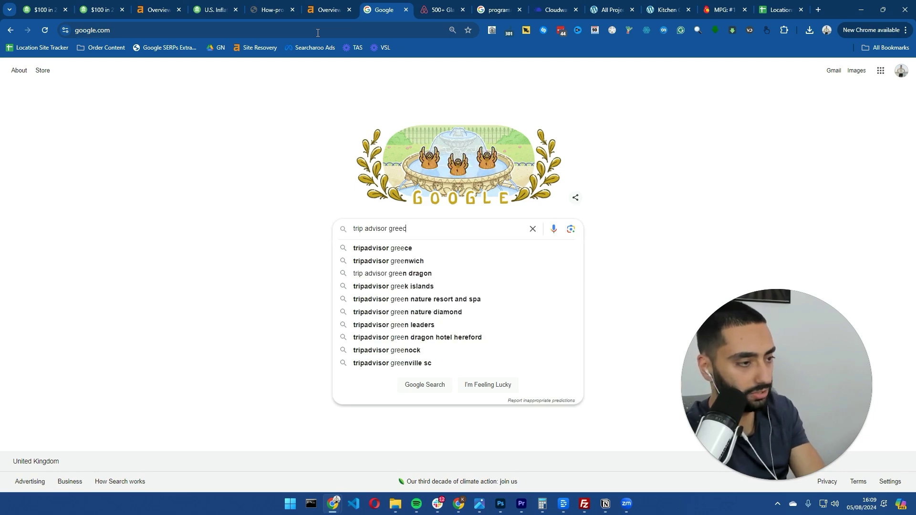
type("e")
key("Return")
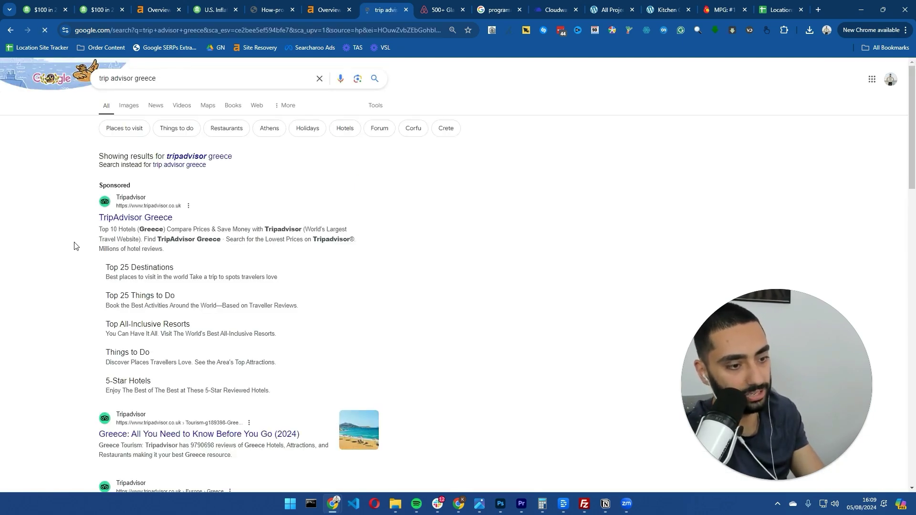
Open the Tripadvisor Greece results in new tabs and browse the Greece travel page.
scroll(74, 246, "down", 3)
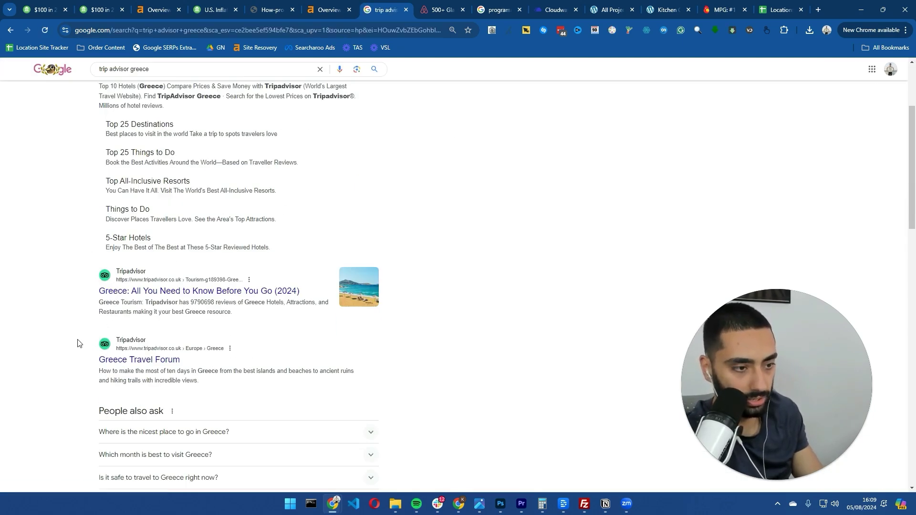
scroll(79, 343, "up", 1)
middle_click(151, 339)
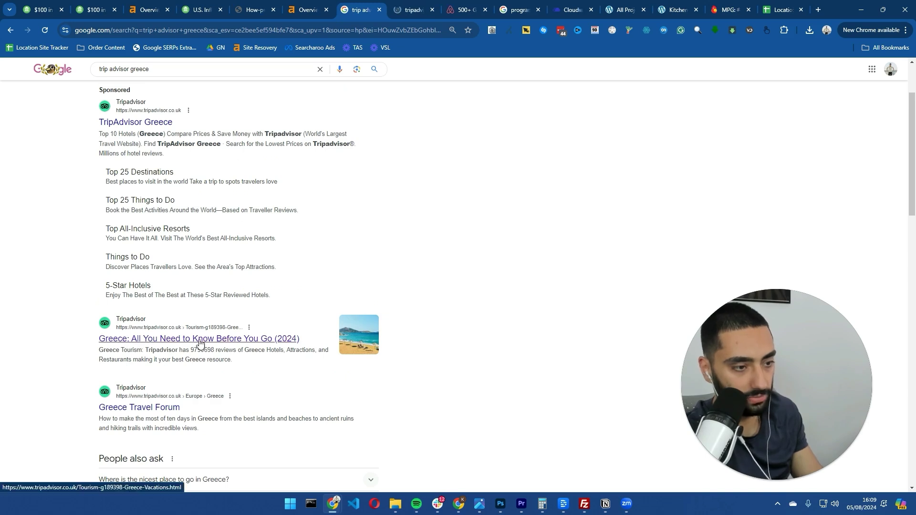
middle_click(124, 123)
left_click(381, 5)
scroll(162, 248, "down", 3)
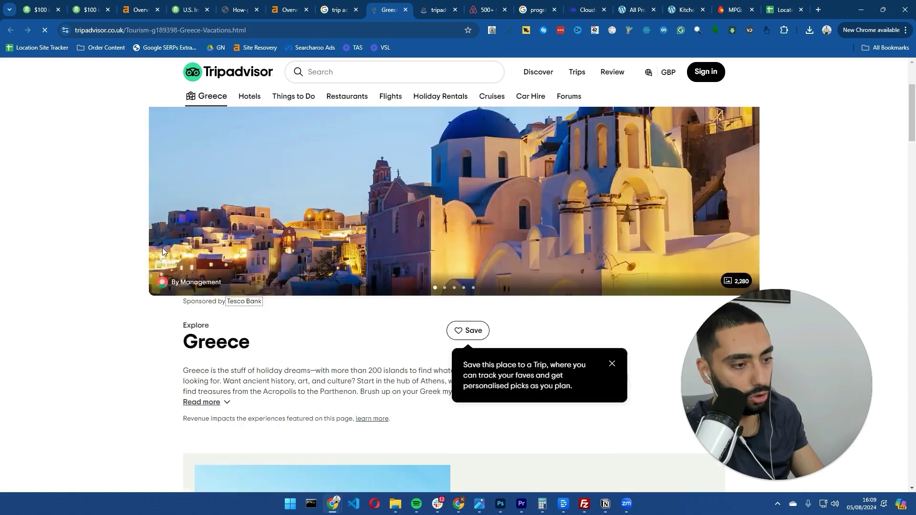
scroll(179, 215, "down", 7)
scroll(192, 213, "down", 9)
scroll(225, 147, "up", 4)
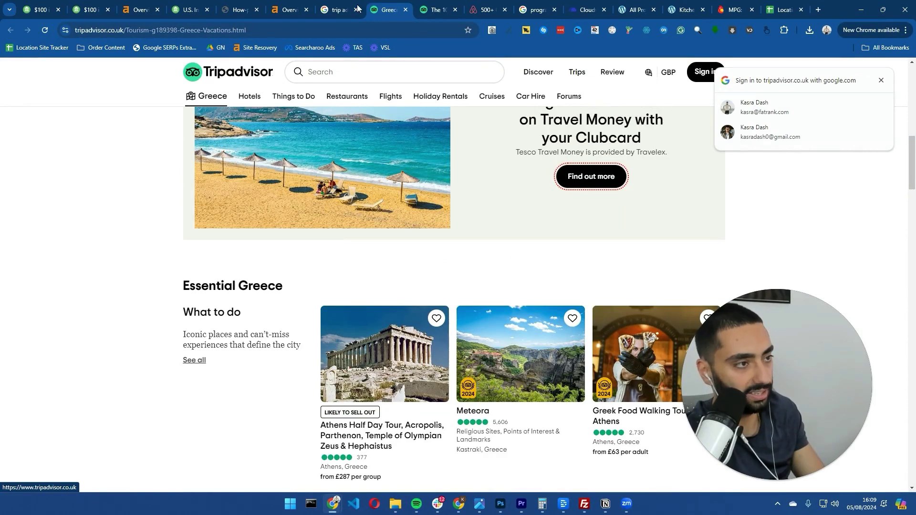
Change the Google search from Greece to 'tripadvisor barcelona'.
left_click(339, 10)
double_click(139, 70)
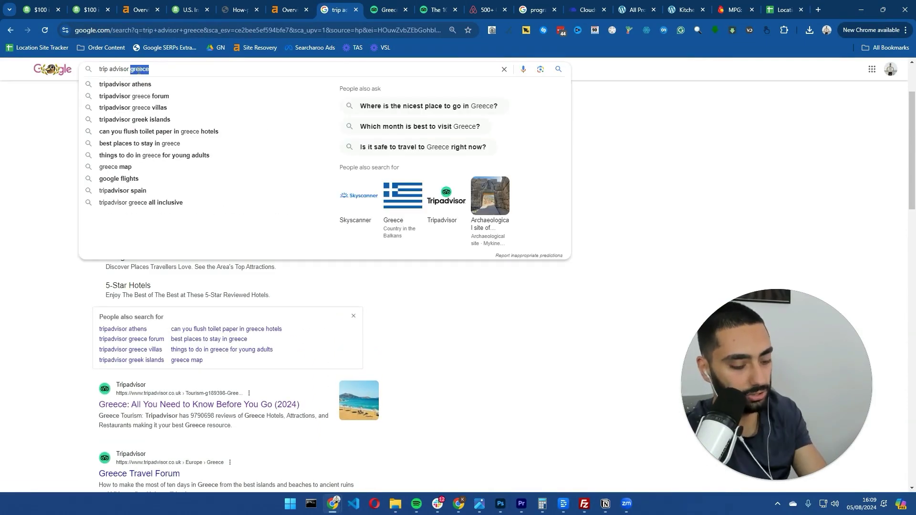
type("barcel")
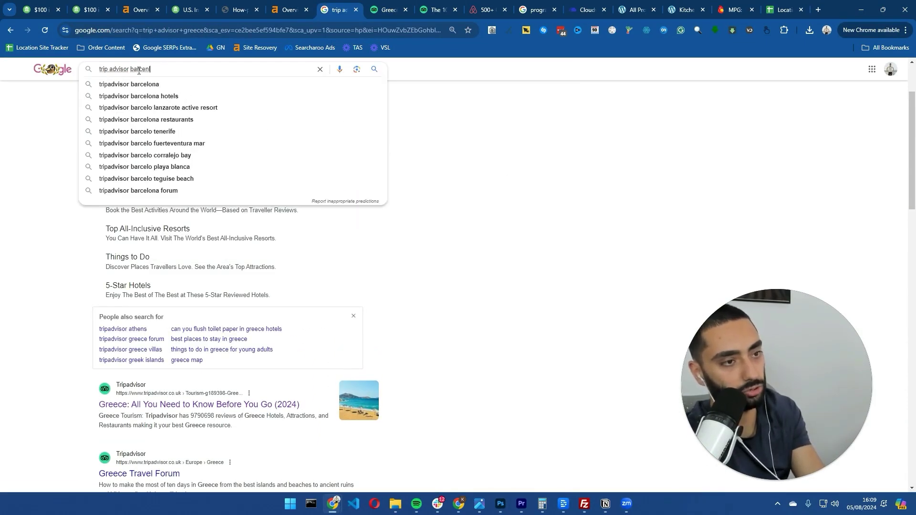
key("Down")
key("Return")
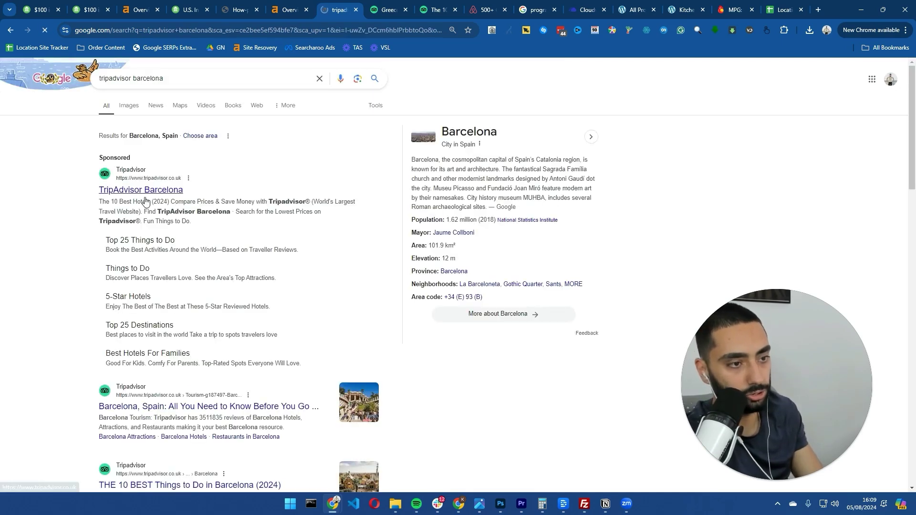
Open the TripAdvisor Barcelona result and its Barcelona overview page.
left_click(147, 191)
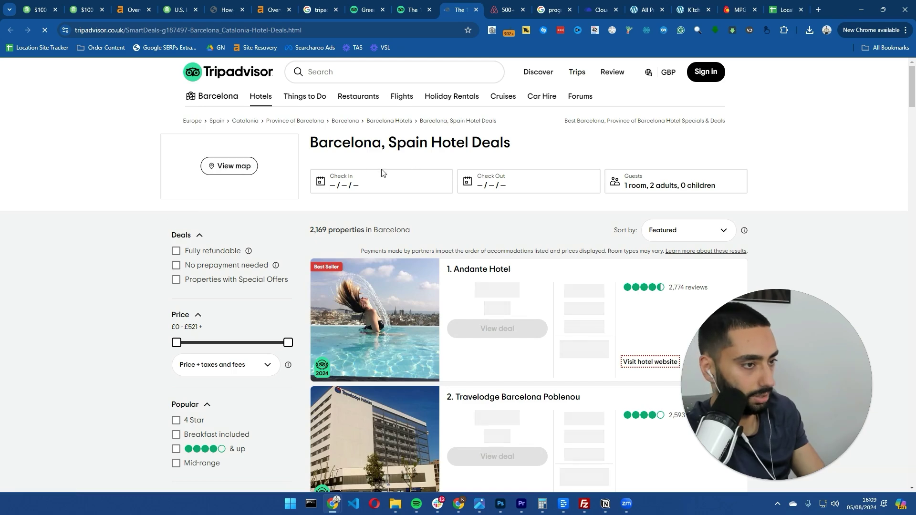
left_click(209, 101)
scroll(158, 191, "down", 5)
scroll(158, 191, "up", 4)
Close the Greece hotel deals tab and browse the TripAdvisor Barcelona tab.
left_click(414, 10)
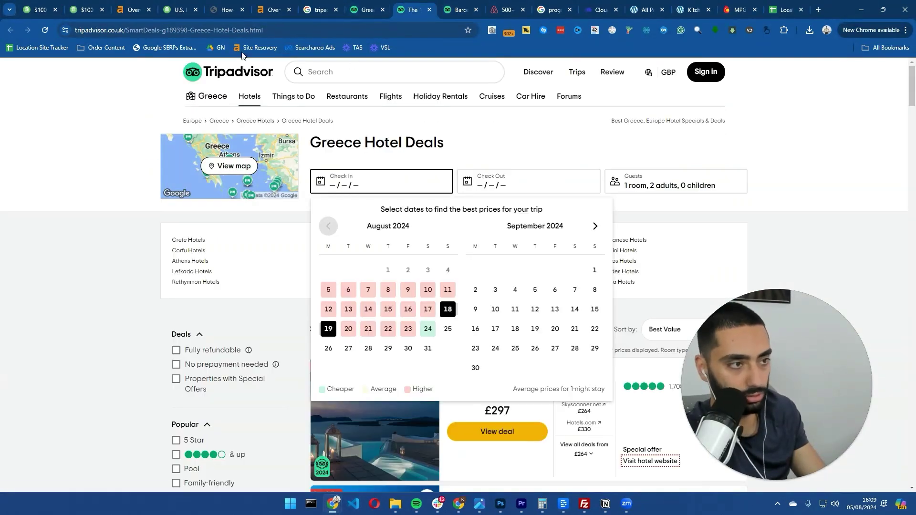
key("ctrl+w")
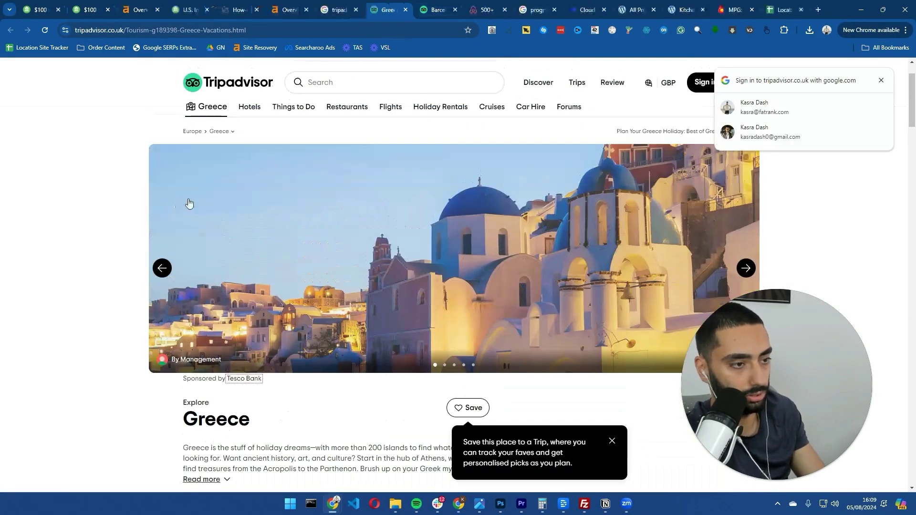
scroll(195, 205, "down", 9)
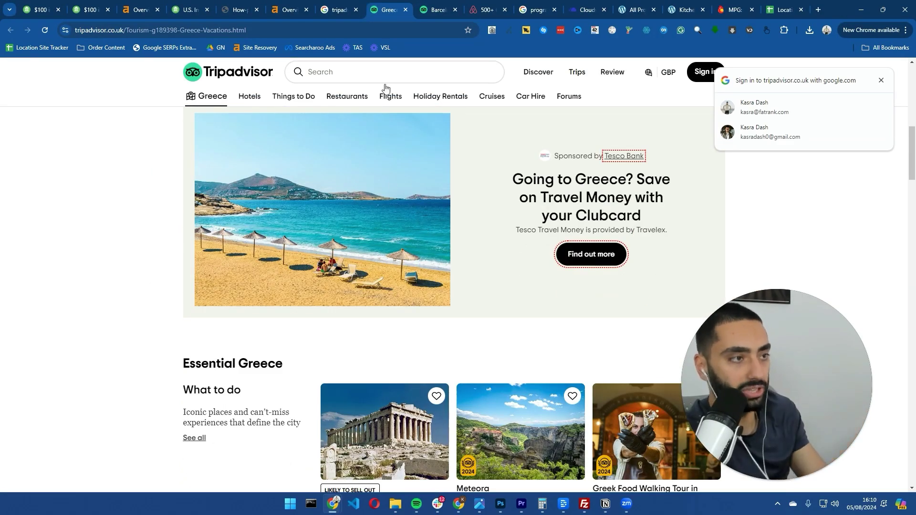
key("ctrl+Tab")
scroll(297, 210, "down", 5)
scroll(297, 210, "down", 15)
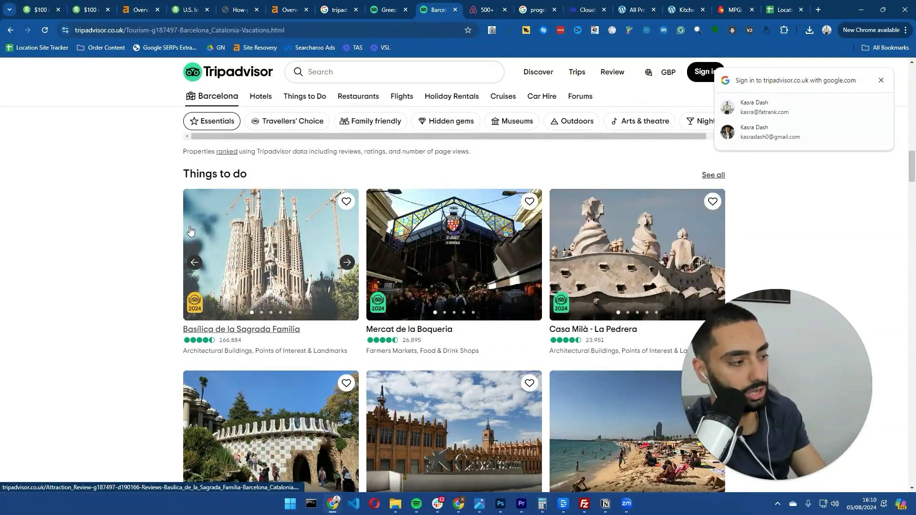
Close the TripAdvisor Greece and Barcelona tabs and select the search query.
left_click(342, 6)
middle_click(383, 11)
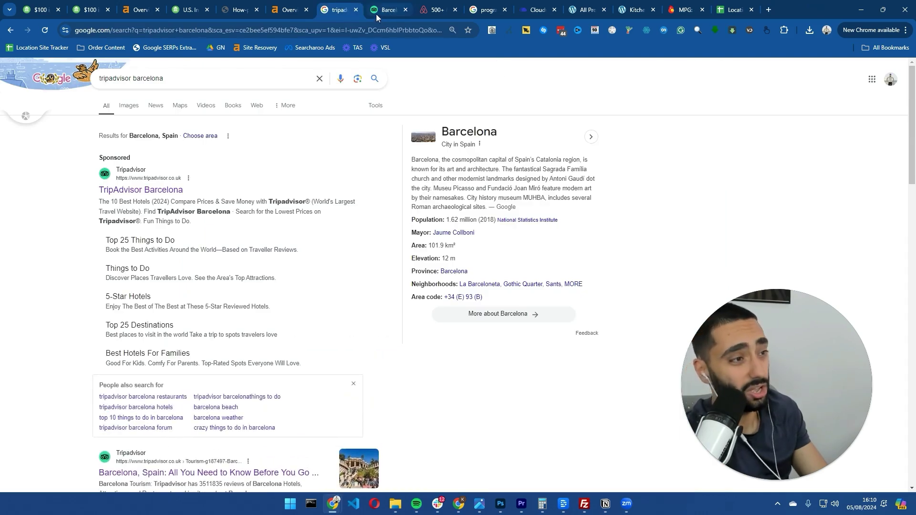
middle_click(383, 11)
left_click(147, 81)
triple_click(147, 81)
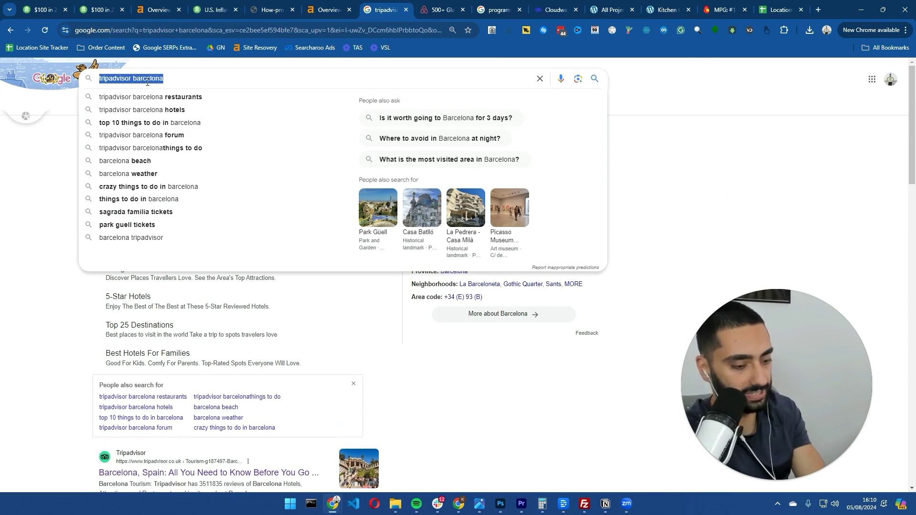
Search 'ahrefs alternatives' and open SE Ranking's alternatives article in a background tab.
type("ahrefs alt")
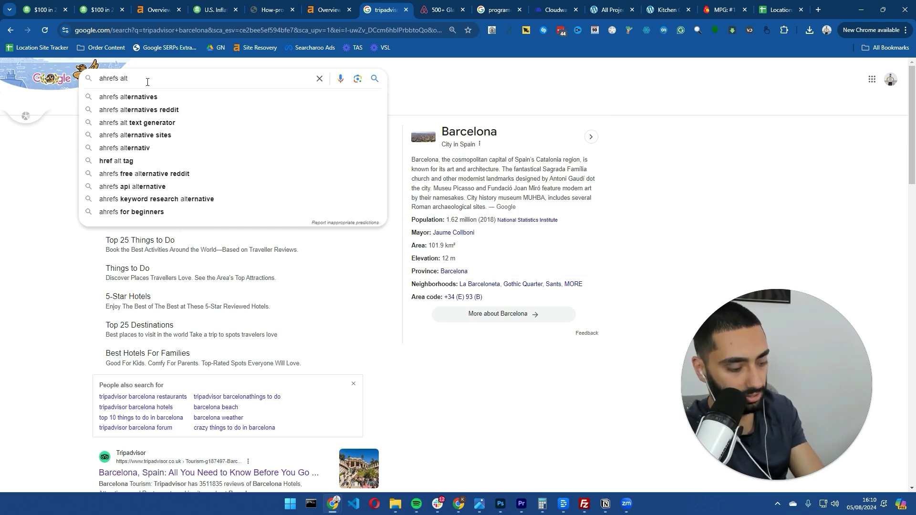
key("Down")
key("Return")
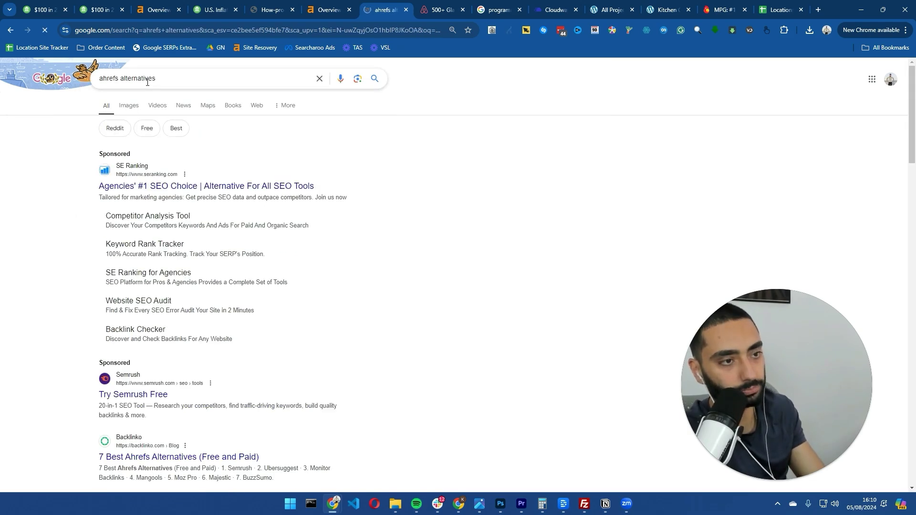
scroll(40, 234, "down", 7)
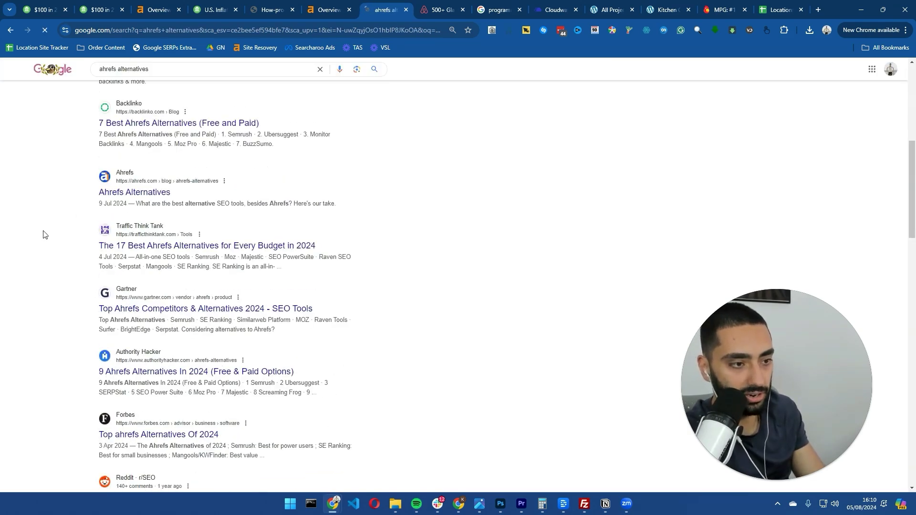
scroll(43, 238, "down", 10)
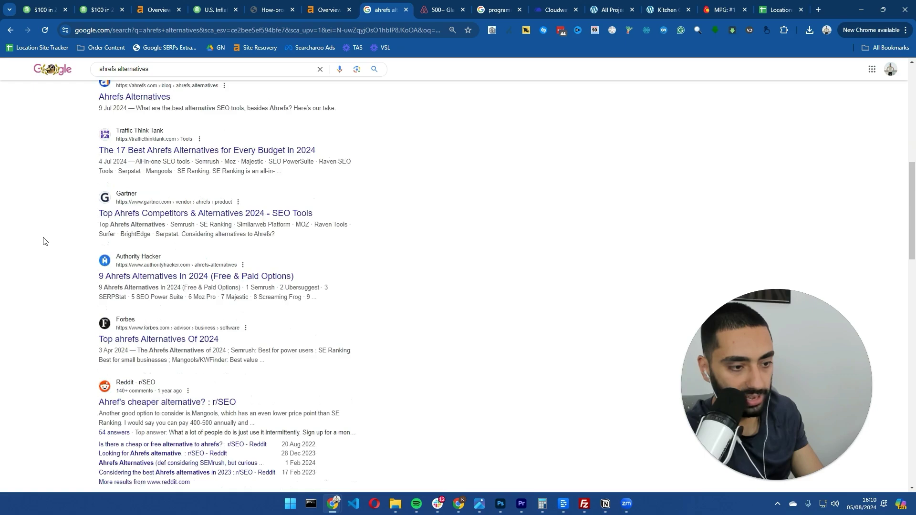
scroll(43, 242, "down", 8)
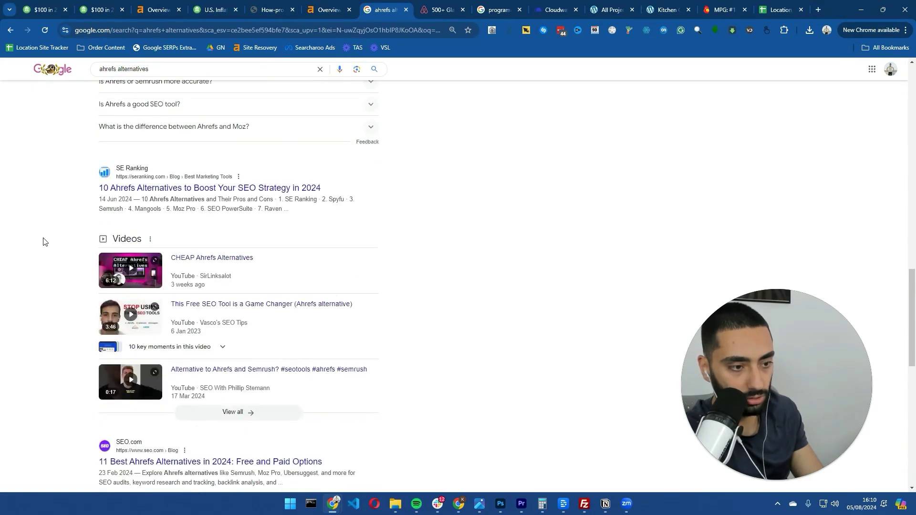
scroll(43, 241, "up", 5)
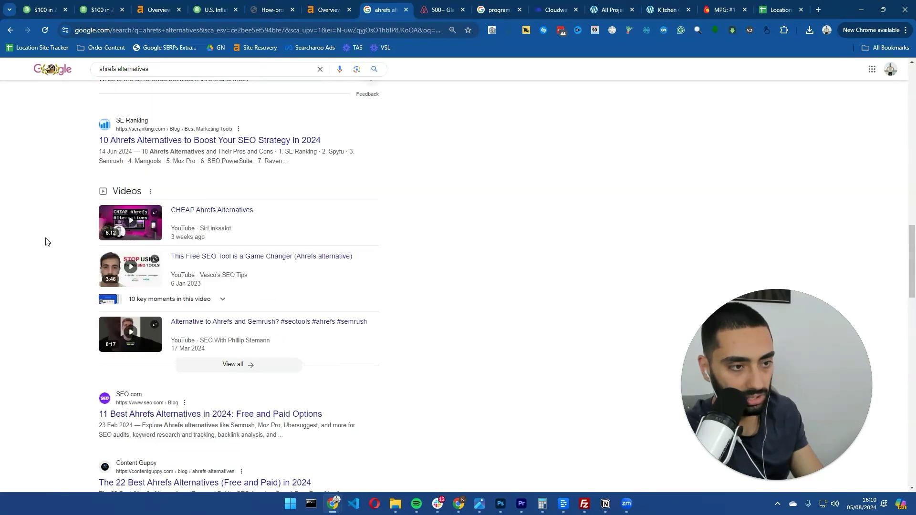
middle_click(169, 188)
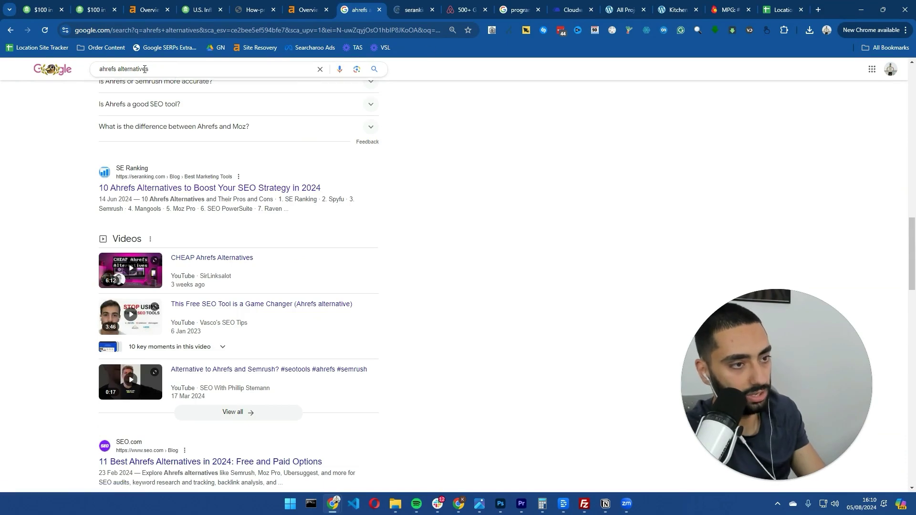
Search 'semrush alternatives' and open two SE Ranking results in new tabs.
double_click(111, 69)
type("semrush")
key("Return")
scroll(52, 222, "down", 2)
middle_click(145, 224)
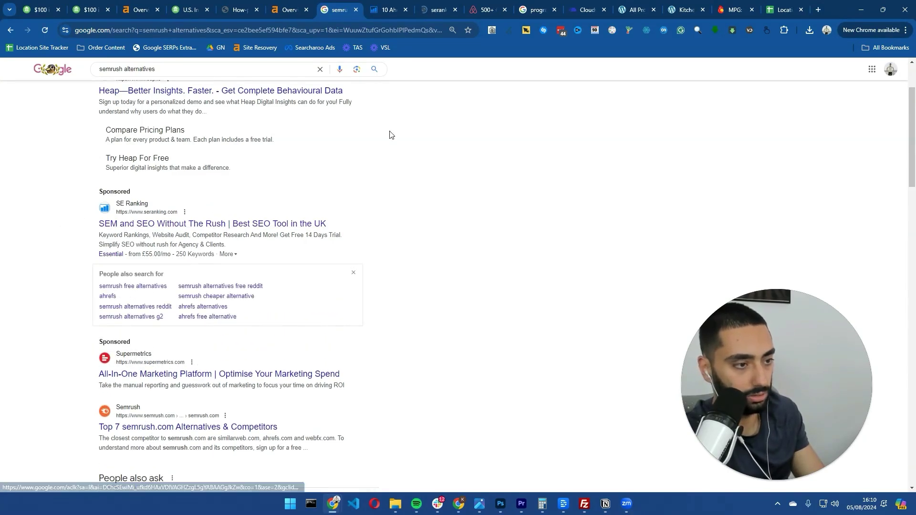
scroll(339, 198, "down", 7)
middle_click(222, 358)
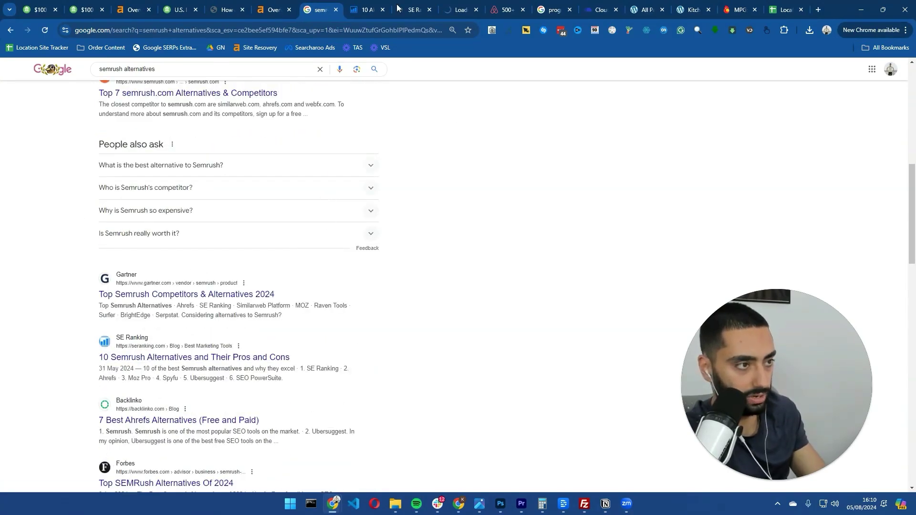
Review the SE Ranking tabs, close the landing page and highlight SE Ranking in the voting list.
left_click(376, 8)
left_click(413, 10)
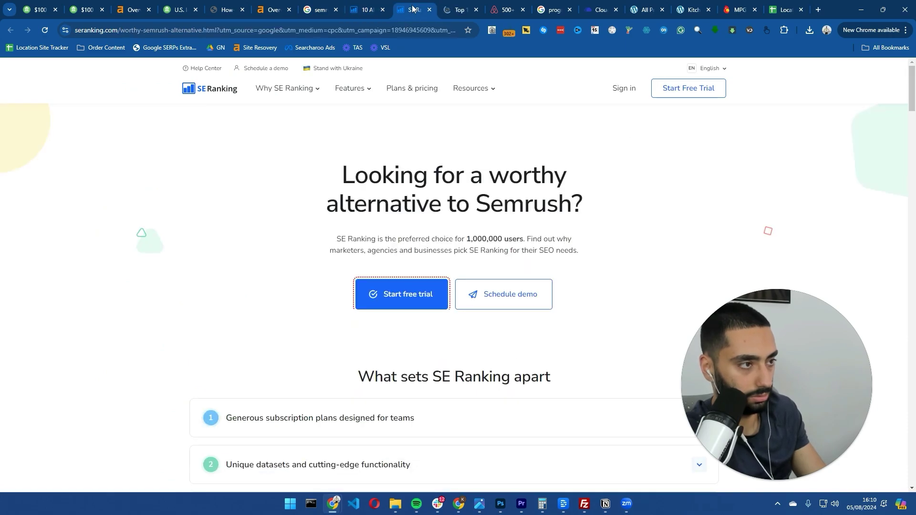
middle_click(413, 9)
scroll(109, 258, "down", 8)
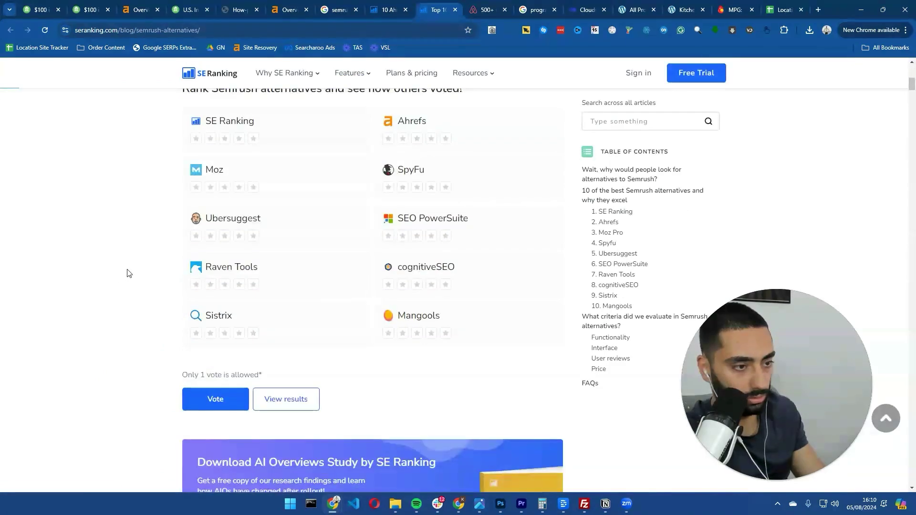
scroll(127, 274, "up", 10)
left_click_drag(197, 167, 492, 167)
left_click_drag(200, 196, 365, 196)
scroll(259, 204, "down", 10)
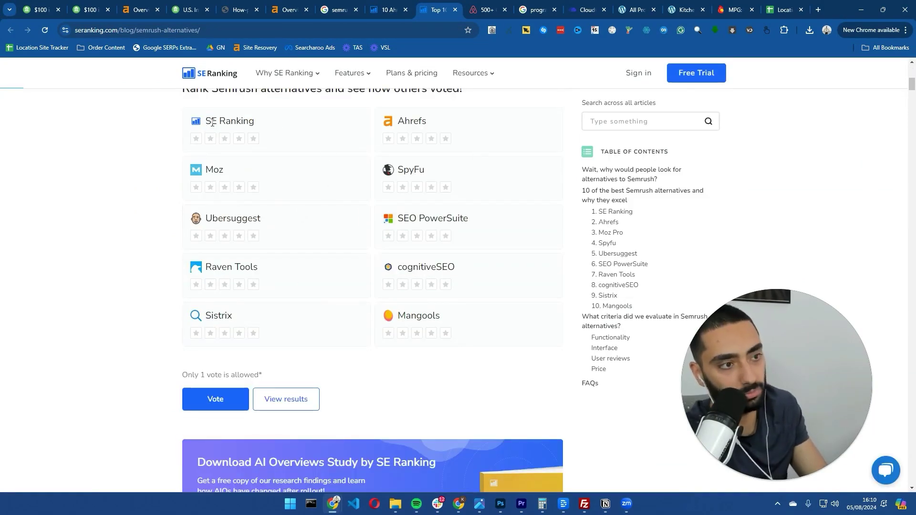
left_click_drag(205, 121, 274, 119)
Highlight SpyFu in the voting list and close the 10 Ahrefs Alternatives tab.
key("ctrl+shift+Tab")
scroll(226, 209, "down", 5)
scroll(213, 185, "up", 2)
left_click_drag(205, 186, 370, 194)
left_click(409, 180)
double_click(409, 181)
key("ctrl+w")
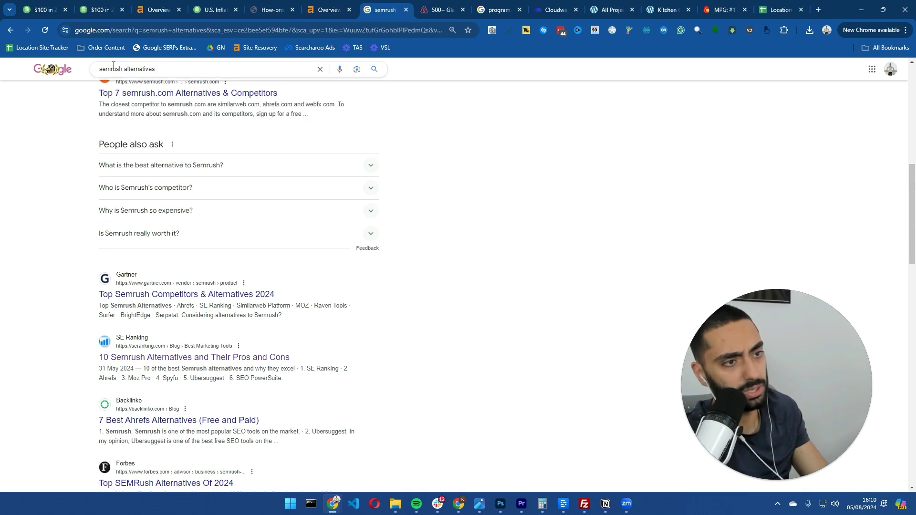
Search 'wise alternatives' and open Wise's '9 alternatives to Wise' article in a new tab.
double_click(113, 68)
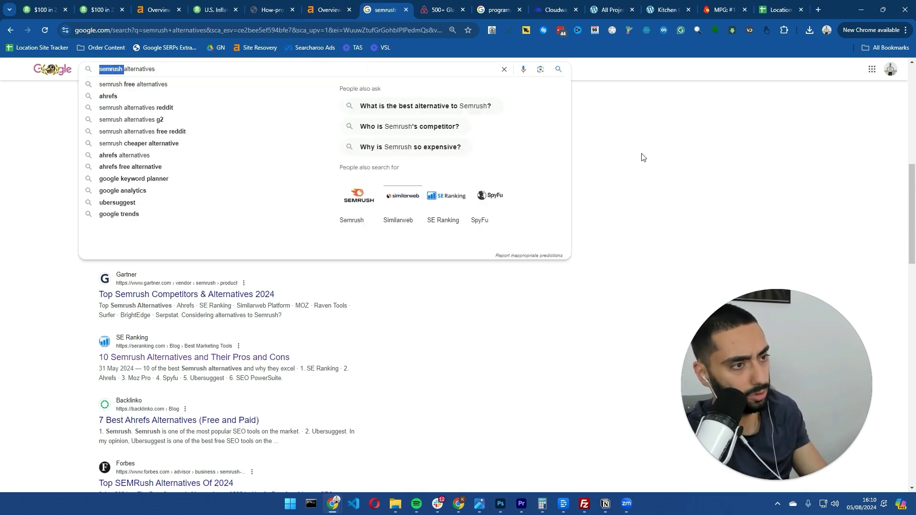
key("ctrl+a")
type("wise")
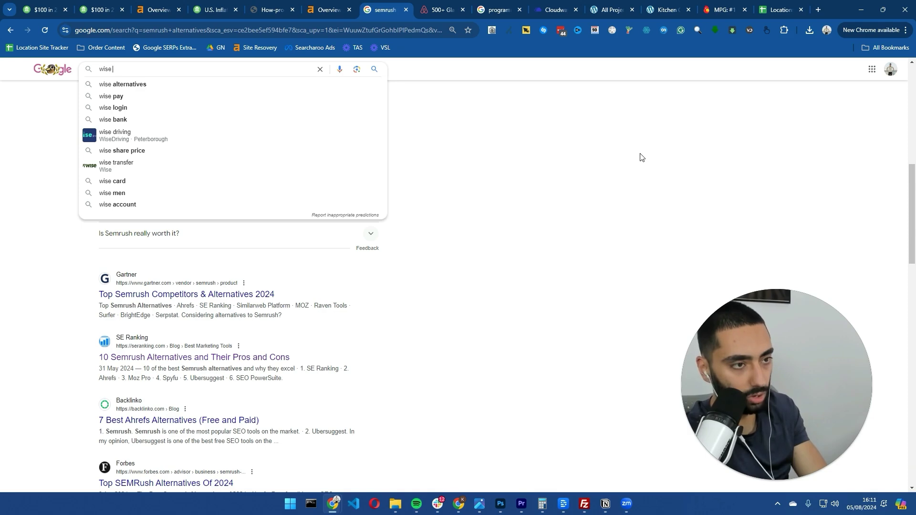
key("Return")
scroll(147, 337, "down", 5)
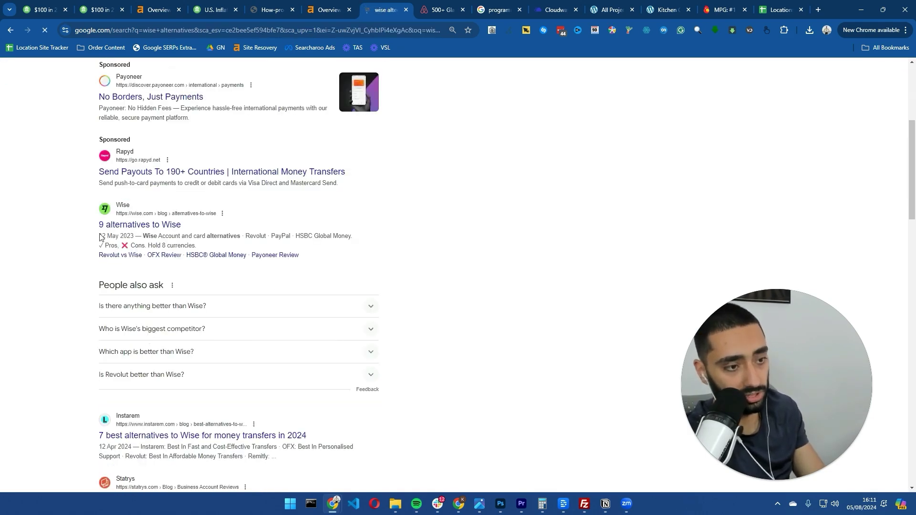
middle_click(123, 228)
Highlight the provider comparison table in the Wise article, then return to the results.
left_click(399, 10)
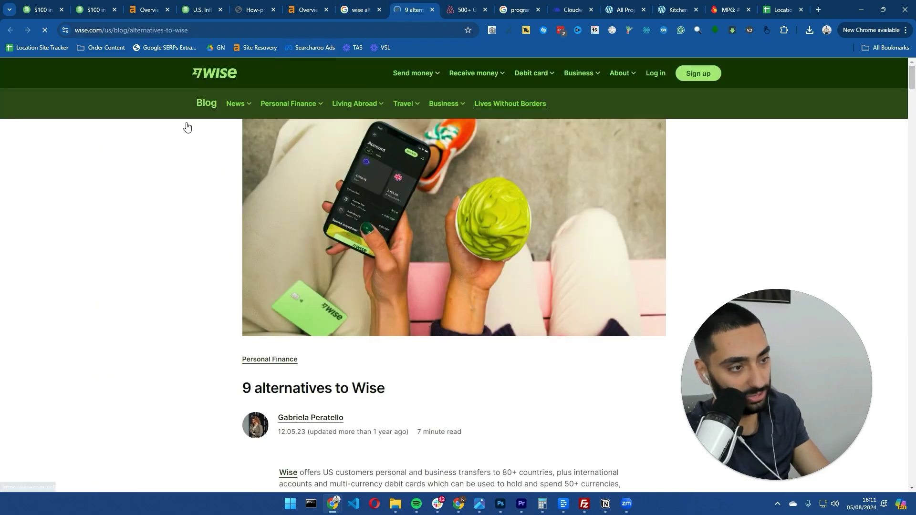
scroll(180, 215, "down", 20)
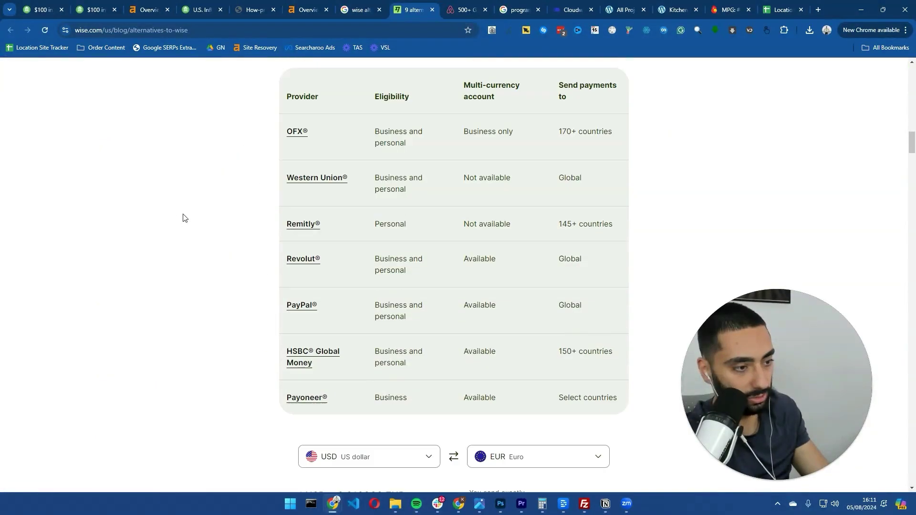
left_click_drag(209, 226, 296, 259)
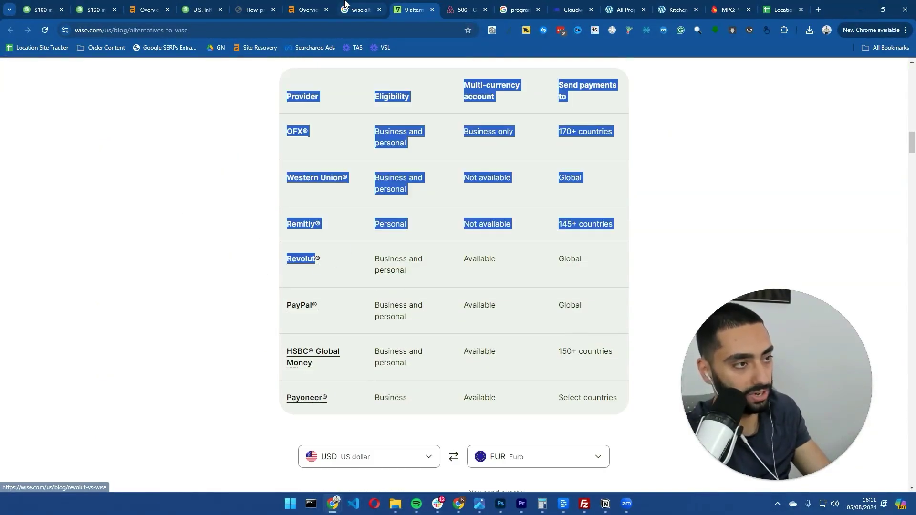
left_click(358, 9)
scroll(190, 95, "up", 5)
Search 'revolut alternatives' and open Wise's '12 alternatives to Revolut' article in a background tab.
double_click(102, 78)
type("revolut alternatives")
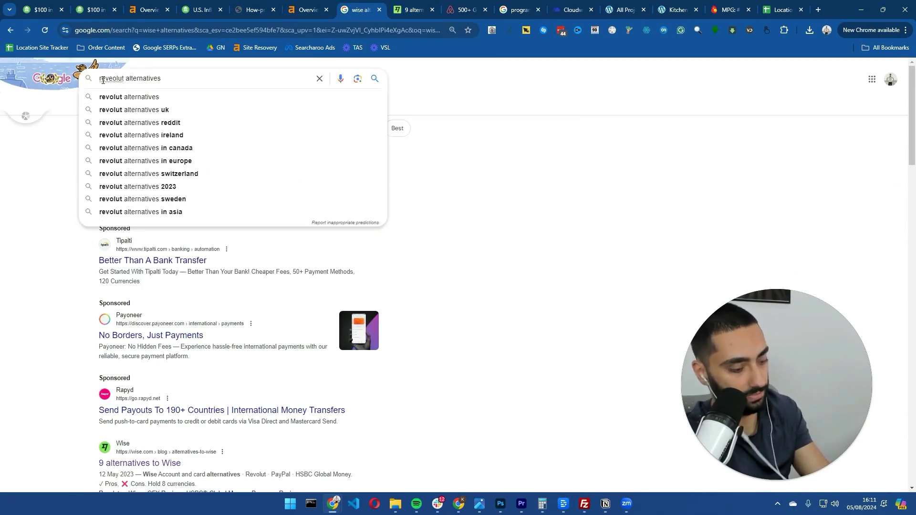
key("Return")
scroll(48, 276, "down", 2)
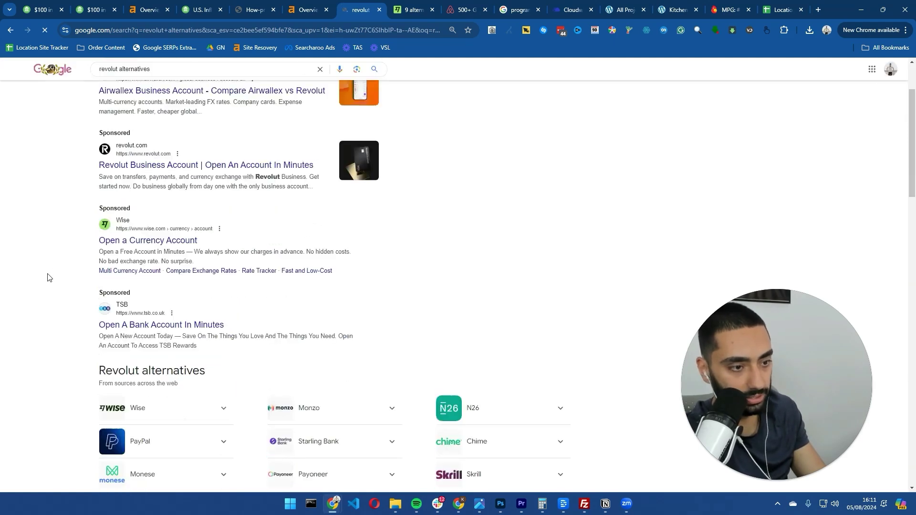
scroll(71, 255, "down", 5)
scroll(67, 257, "down", 5)
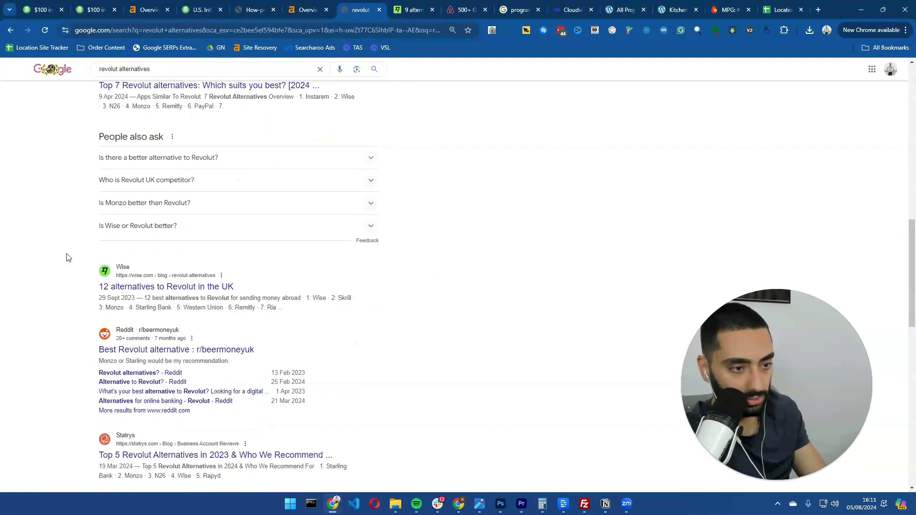
middle_click(134, 286)
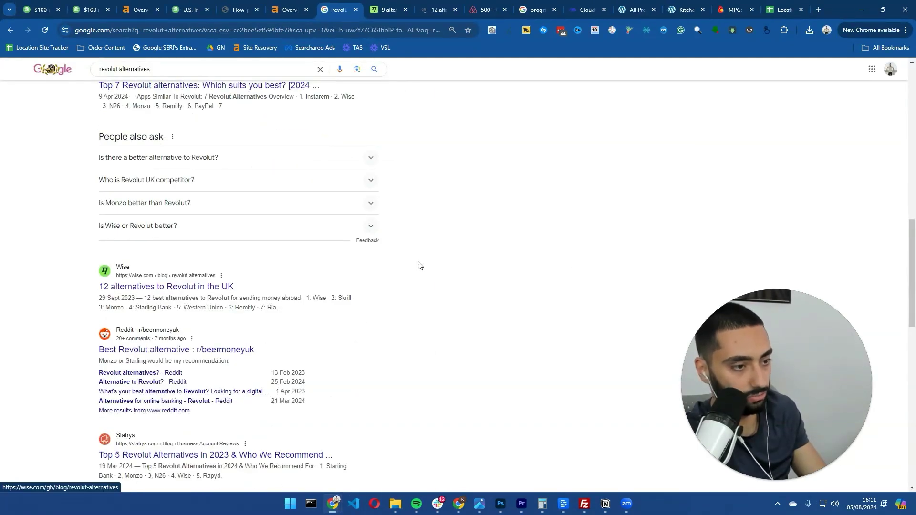
Compare the provider tables in the Revolut and Wise alternatives articles.
left_click(426, 9)
scroll(145, 276, "down", 15)
scroll(275, 283, "down", 12)
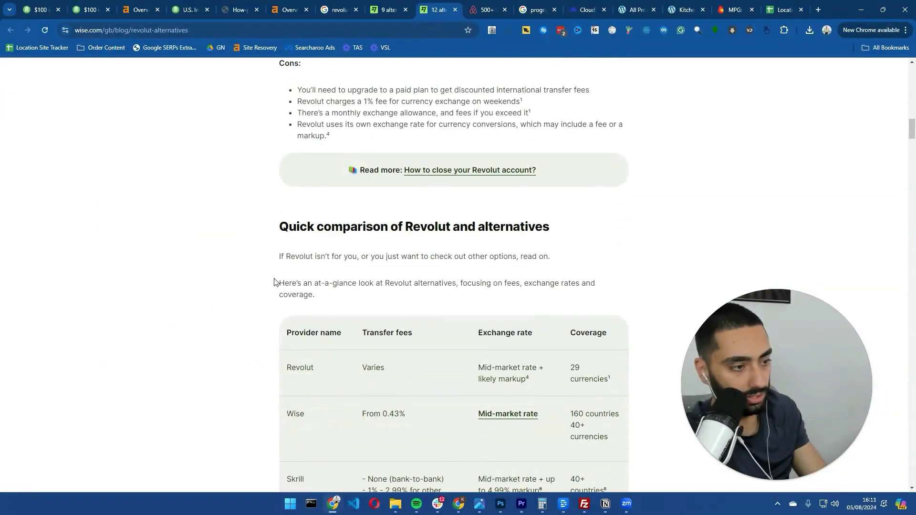
left_click_drag(282, 117, 576, 427)
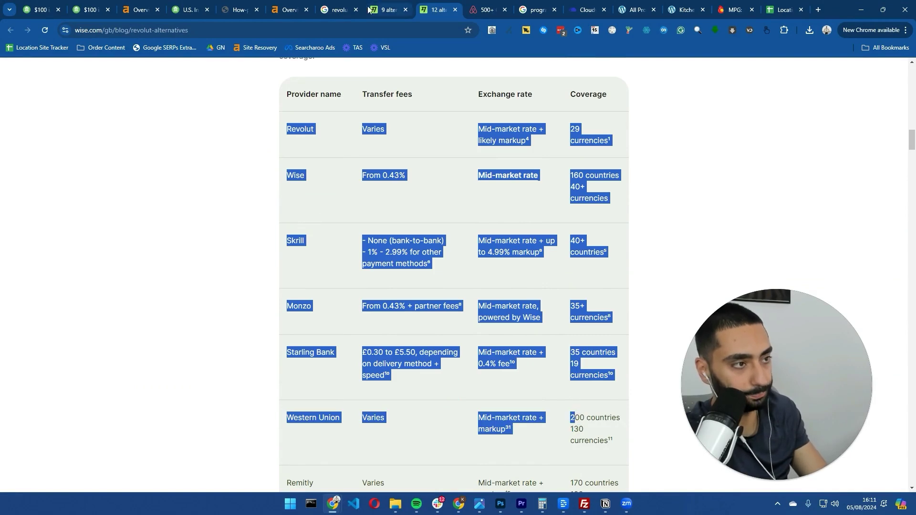
left_click(388, 9)
left_click_drag(272, 128, 604, 382)
scroll(528, 298, "up", 10)
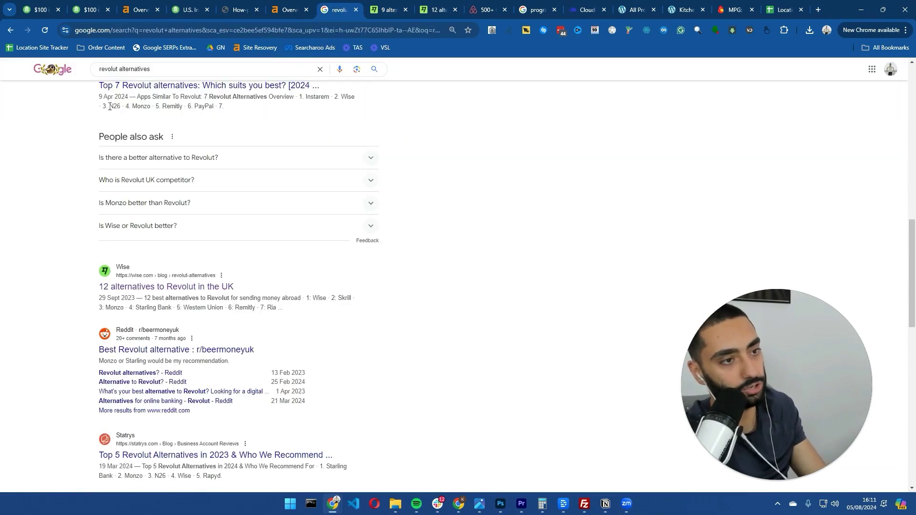
Return from the 'revolut alternatives' results to the Google home page via the logo.
left_click(43, 69)
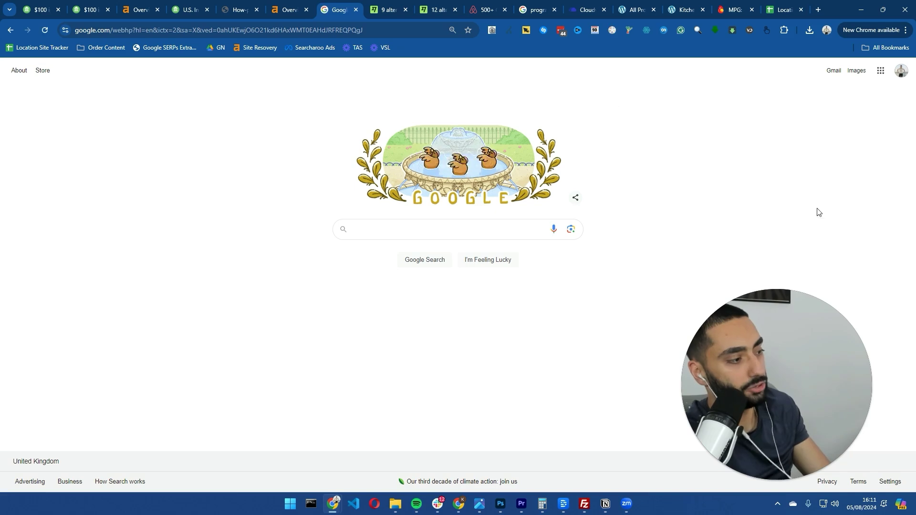